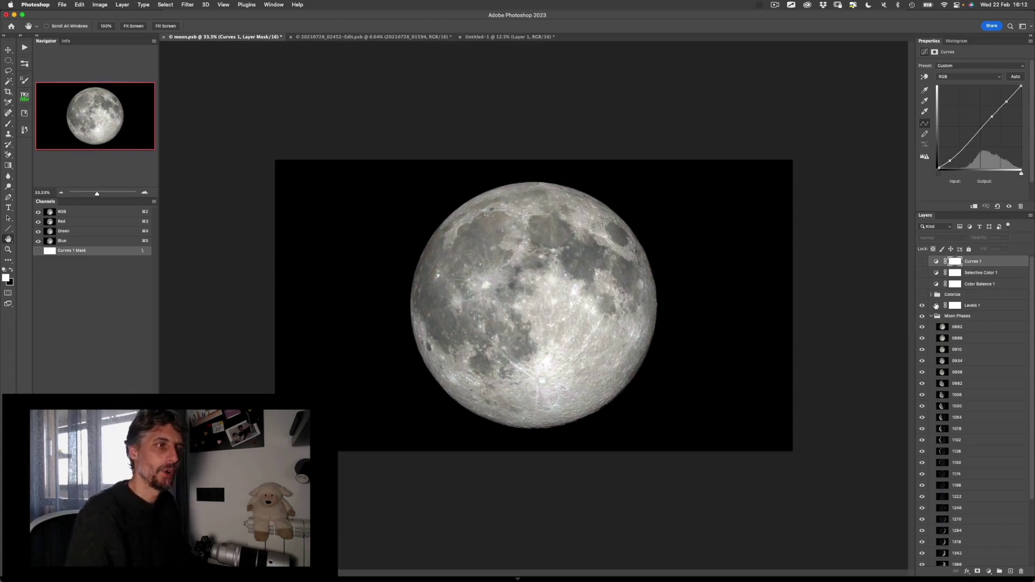
- Review the Levels 1 adjustment and the Hue/Saturation layers inside the Colorize group, and make the group visible
{"action": "left_click", "coordinate": [938, 305]}
{"action": "left_click", "coordinate": [929, 296]}
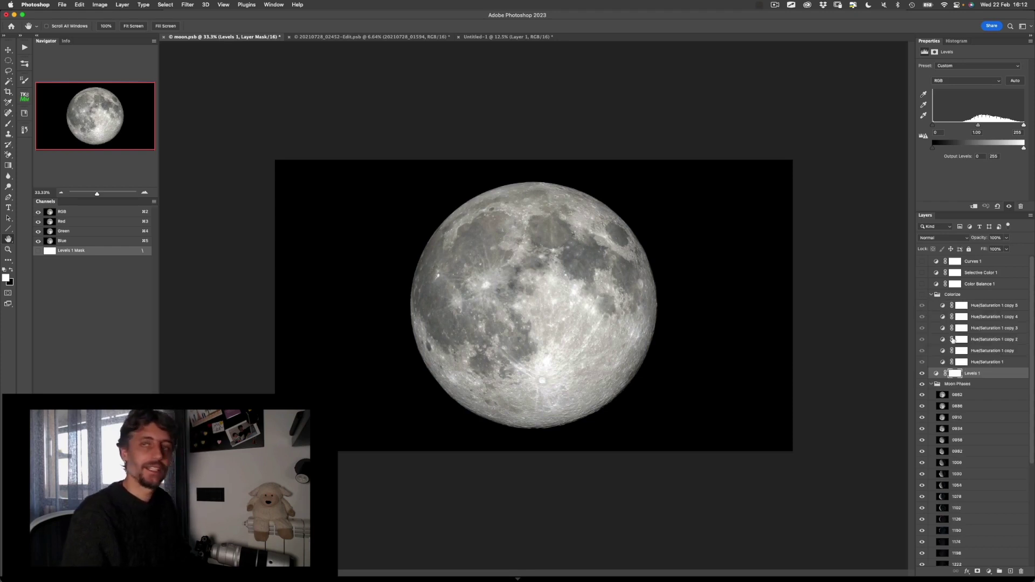
{"action": "left_click", "coordinate": [931, 295]}
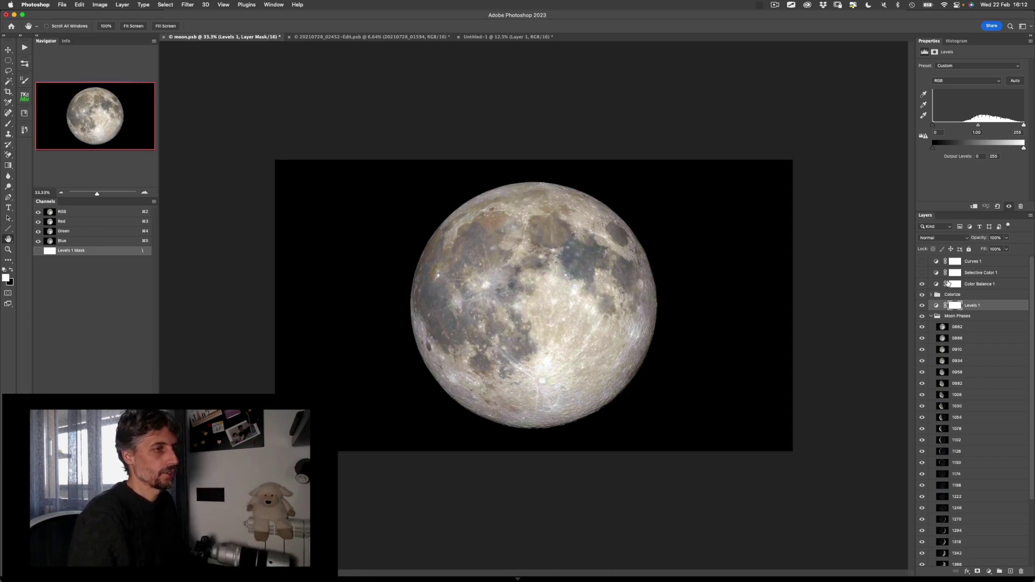
- Make the Selective Color 1 and Curves 1 adjustments above Color Balance 1 visible and show the Curves 1 settings
{"action": "left_click", "coordinate": [939, 286]}
{"action": "left_click", "coordinate": [928, 275]}
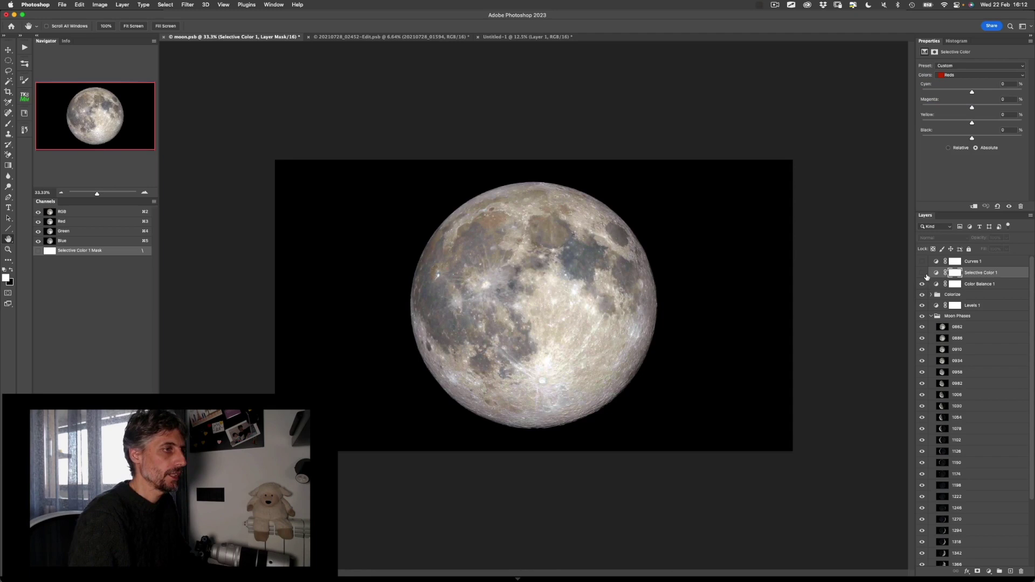
{"action": "left_click", "coordinate": [922, 273]}
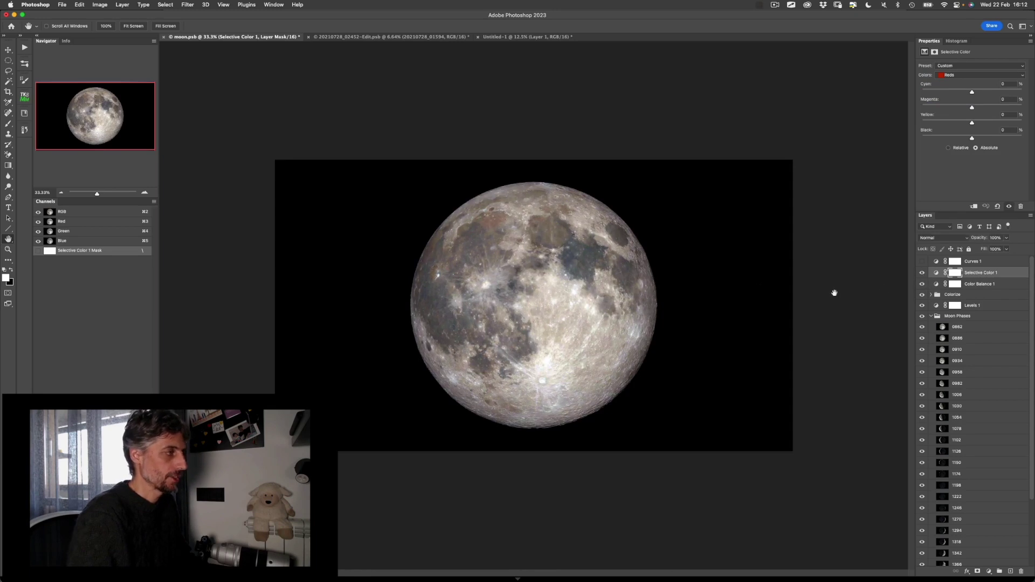
{"action": "left_click", "coordinate": [922, 262]}
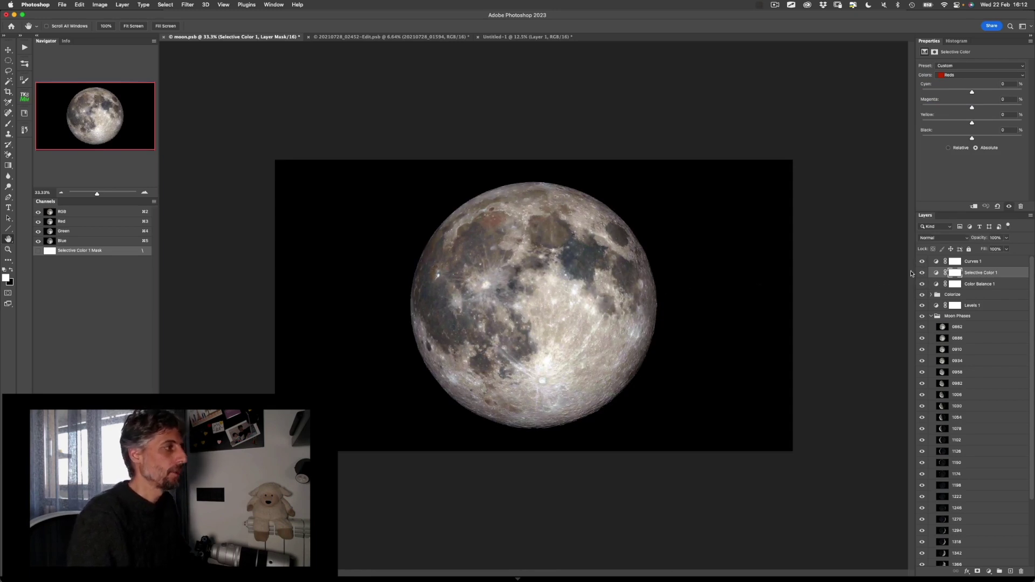
{"action": "left_click", "coordinate": [941, 263]}
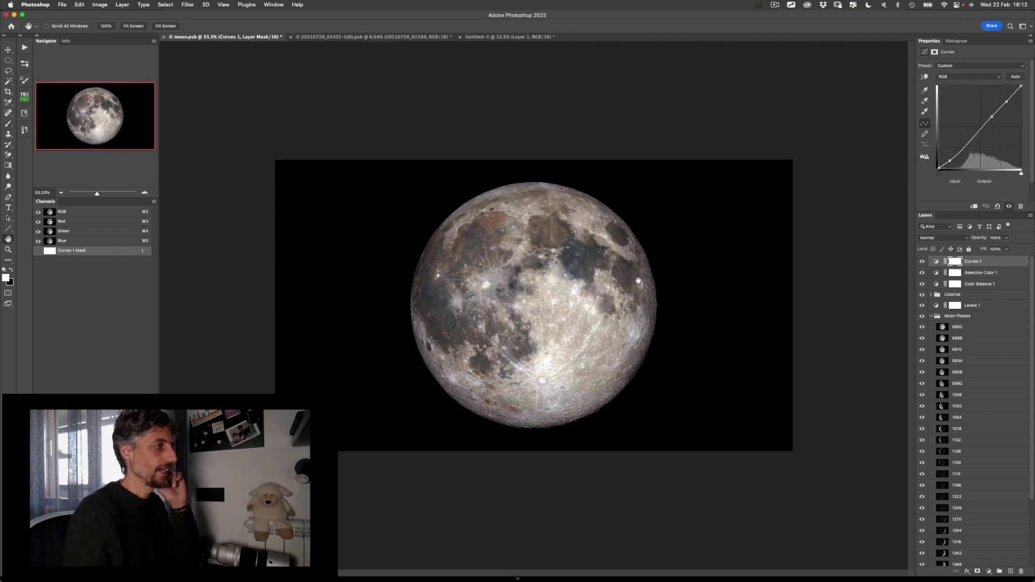
- Hide the layers in the Moon Phases group one after another from the first one downwards to preview the successive phases
{"action": "left_click_drag", "start_coordinate": [517, 300], "coordinate": [541, 331]}
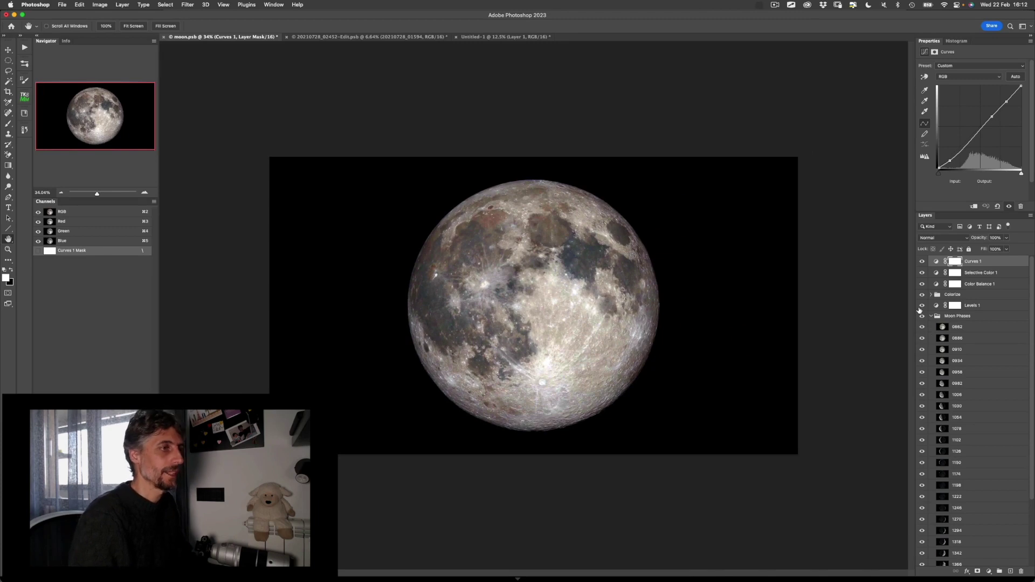
{"action": "left_click", "coordinate": [922, 327]}
{"action": "left_click", "coordinate": [922, 338]}
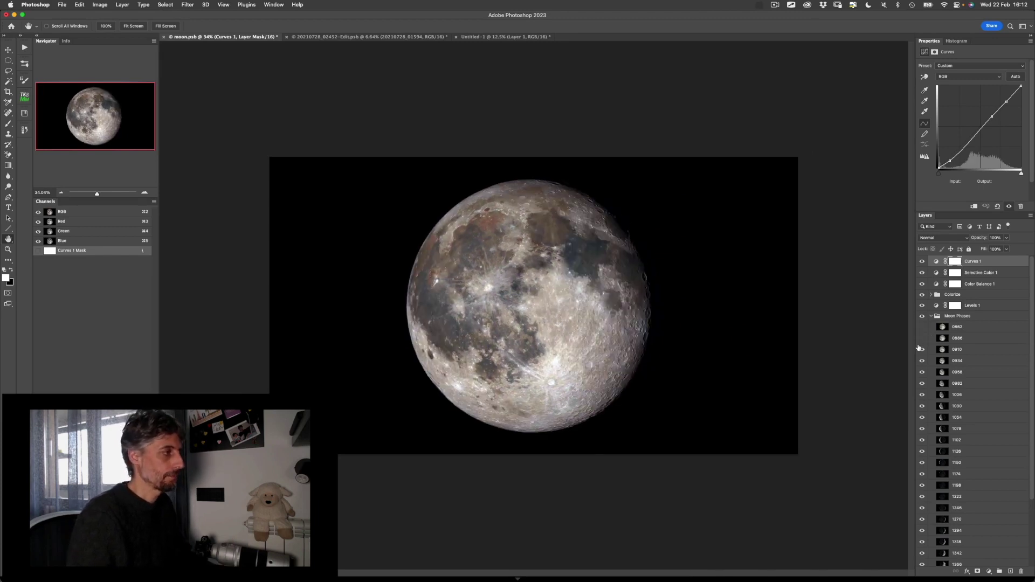
{"action": "left_click", "coordinate": [921, 349]}
{"action": "left_click", "coordinate": [921, 361]}
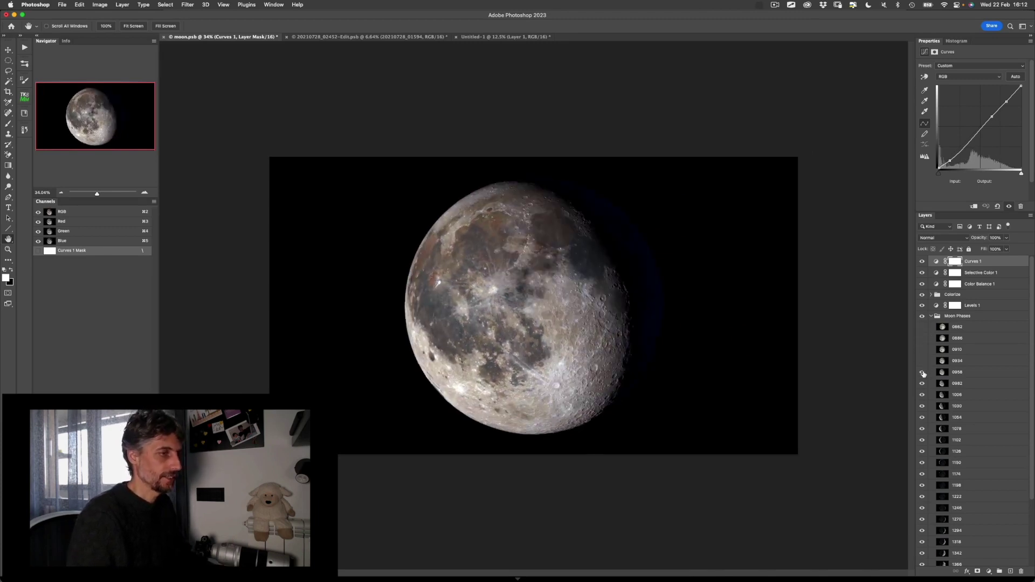
{"action": "left_click", "coordinate": [923, 373]}
{"action": "left_click", "coordinate": [922, 383]}
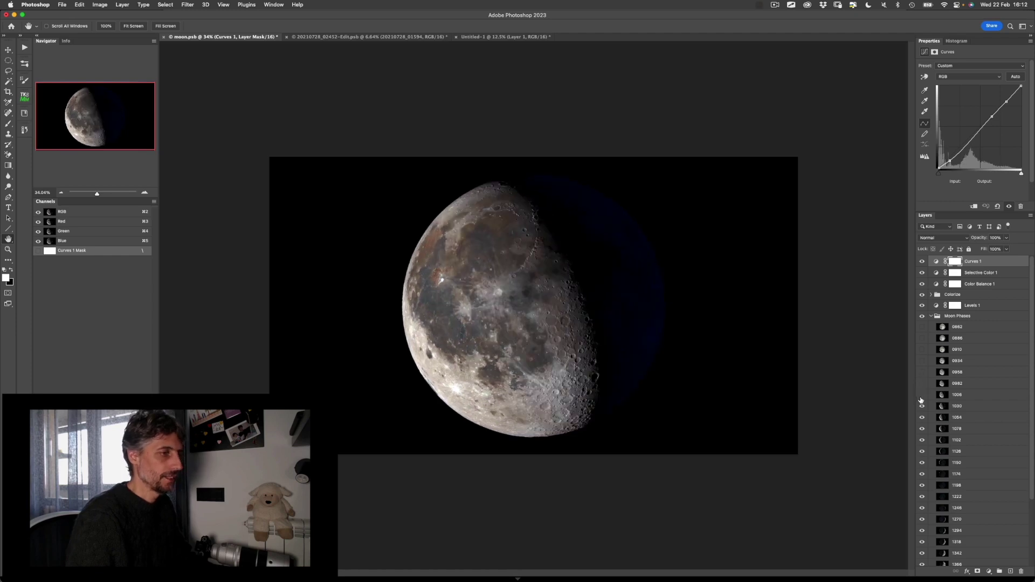
{"action": "left_click", "coordinate": [922, 394]}
{"action": "left_click", "coordinate": [922, 406]}
{"action": "left_click", "coordinate": [922, 418]}
{"action": "left_click", "coordinate": [922, 428]}
{"action": "left_click", "coordinate": [922, 440]}
{"action": "left_click", "coordinate": [922, 451]}
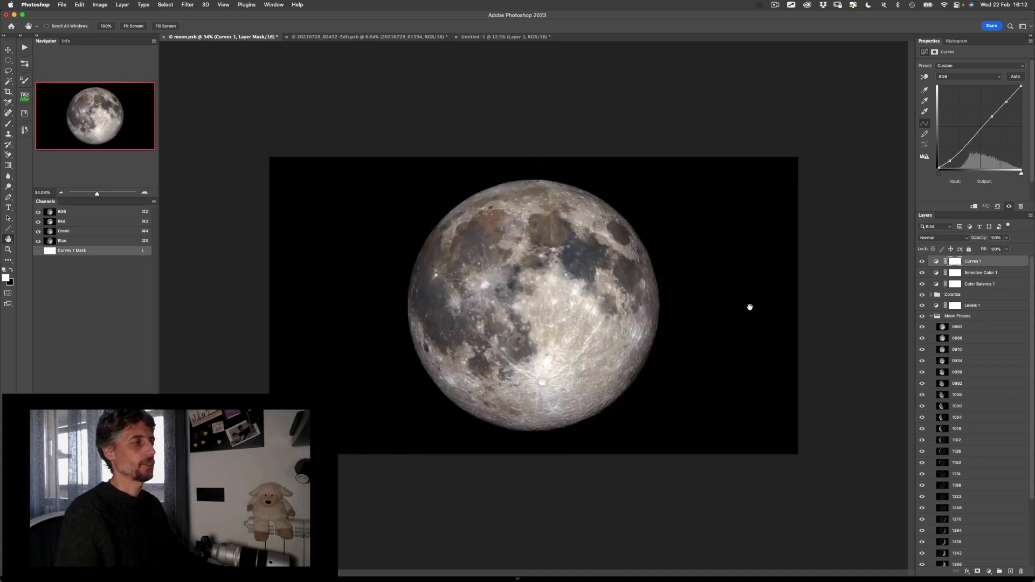
- Switch to Lightroom Classic, compare all the processed moon photos side by side in Survey view, and return to the grid
{"action": "key", "text": "super+Tab"}
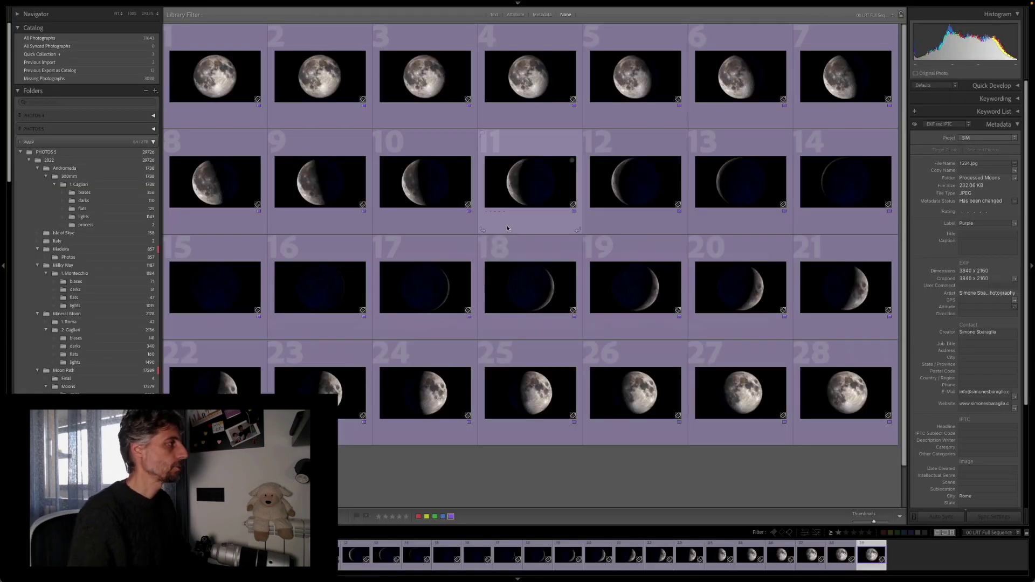
{"action": "key", "text": "super+a"}
{"action": "key", "text": "n"}
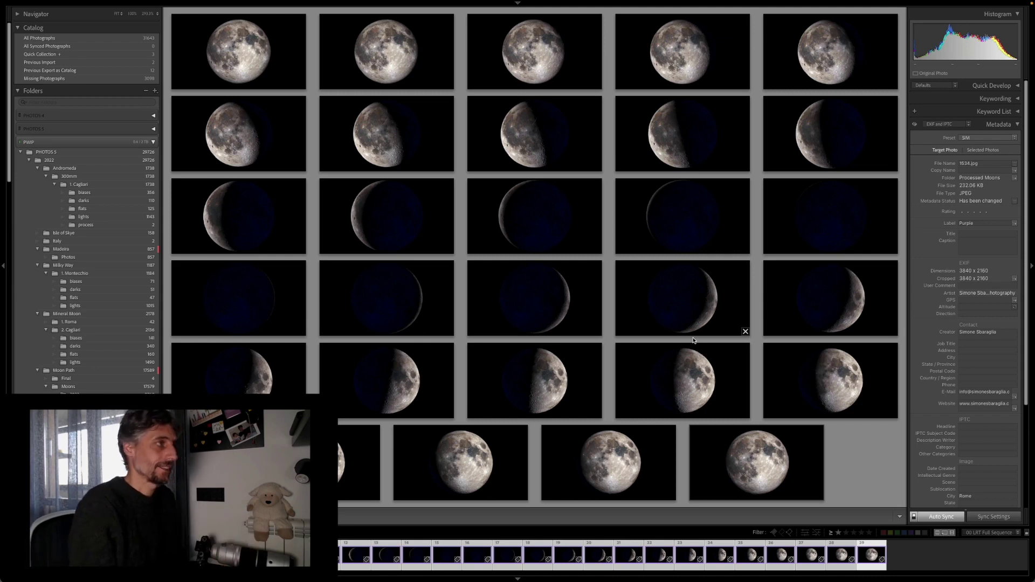
{"action": "key", "text": "g"}
{"action": "key", "text": "super+Tab"}
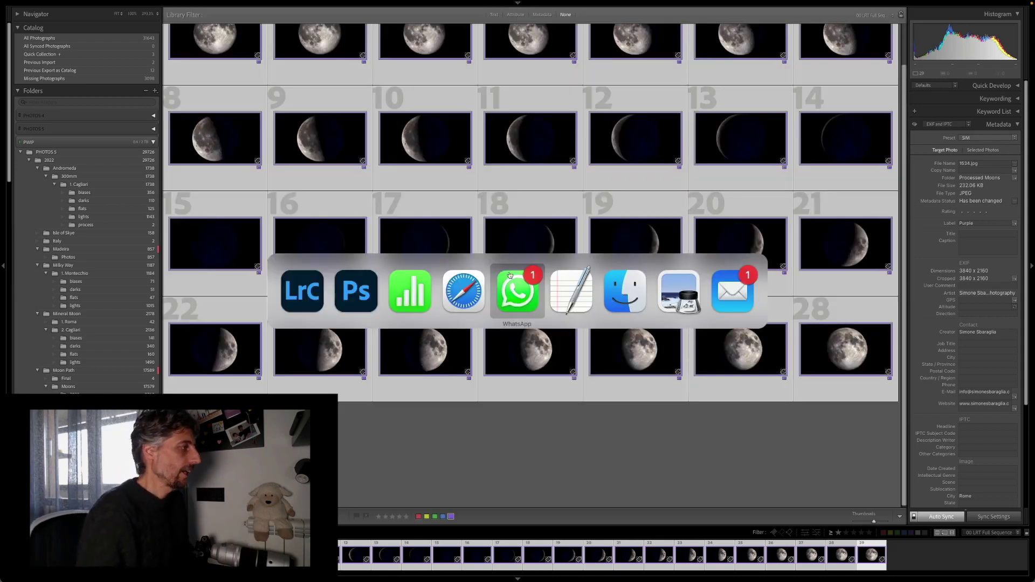
{"action": "key", "text": "Escape"}
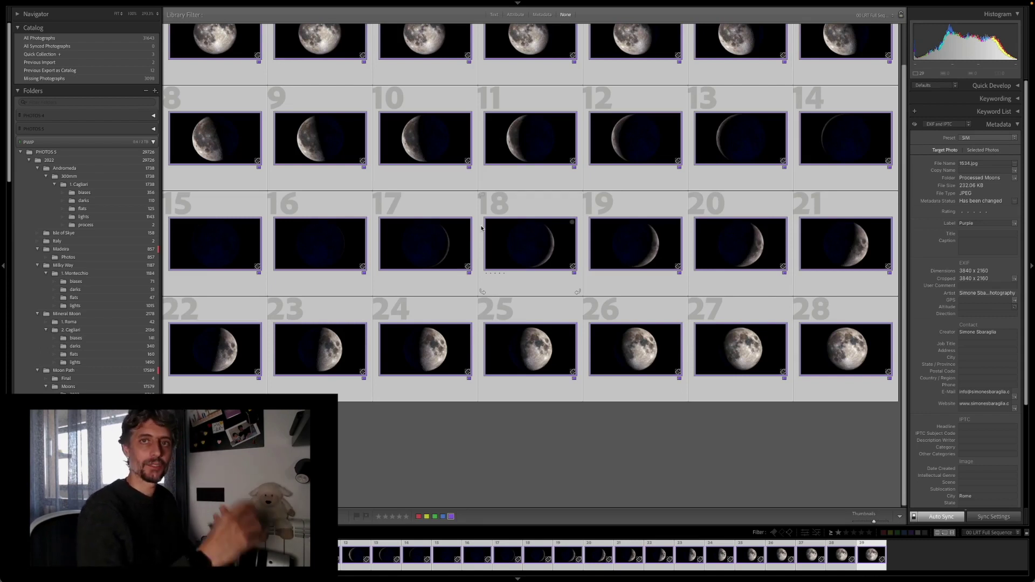
- Switch to Photoshop and bring up the 20210728_02452-Edit.psb document
{"action": "key", "text": "super+Tab"}
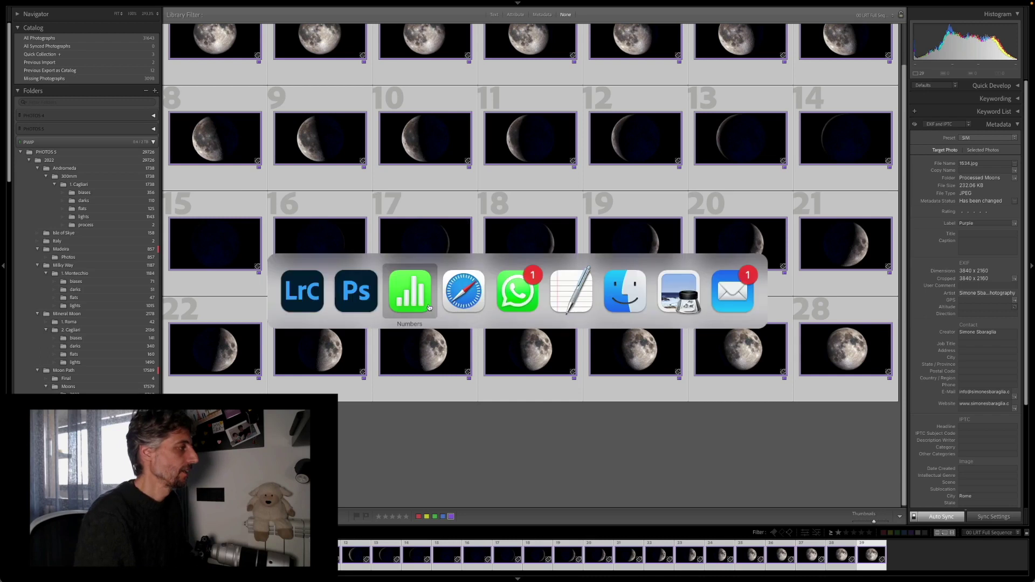
{"action": "left_click", "coordinate": [360, 301]}
{"action": "left_click", "coordinate": [360, 36]}
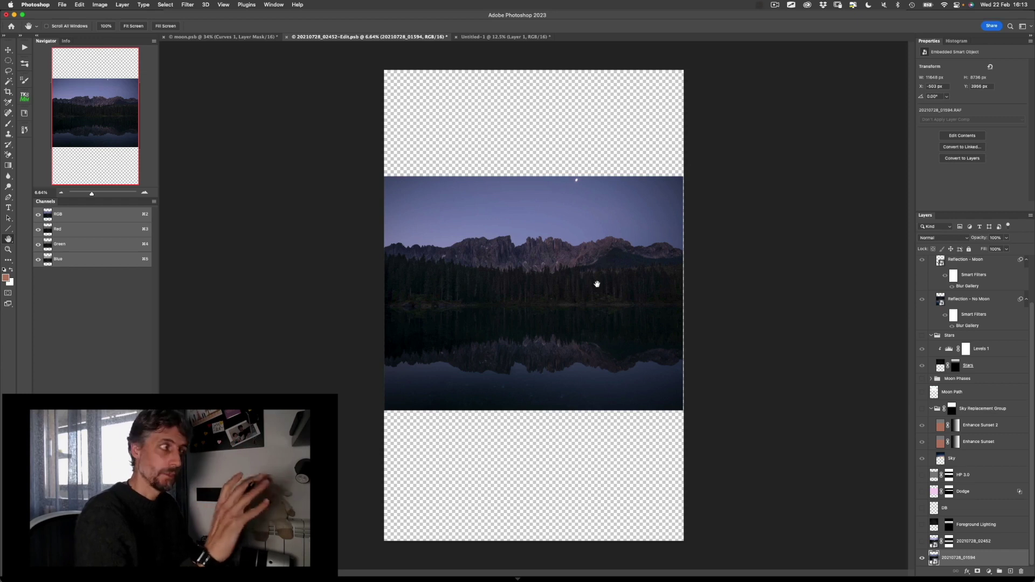
- Switch to Numbers to examine the Moon Path chart in the Lunar Path spreadsheet, and return to Photoshop
{"action": "key", "text": "super+Tab"}
{"action": "key", "text": "super+Tab"}
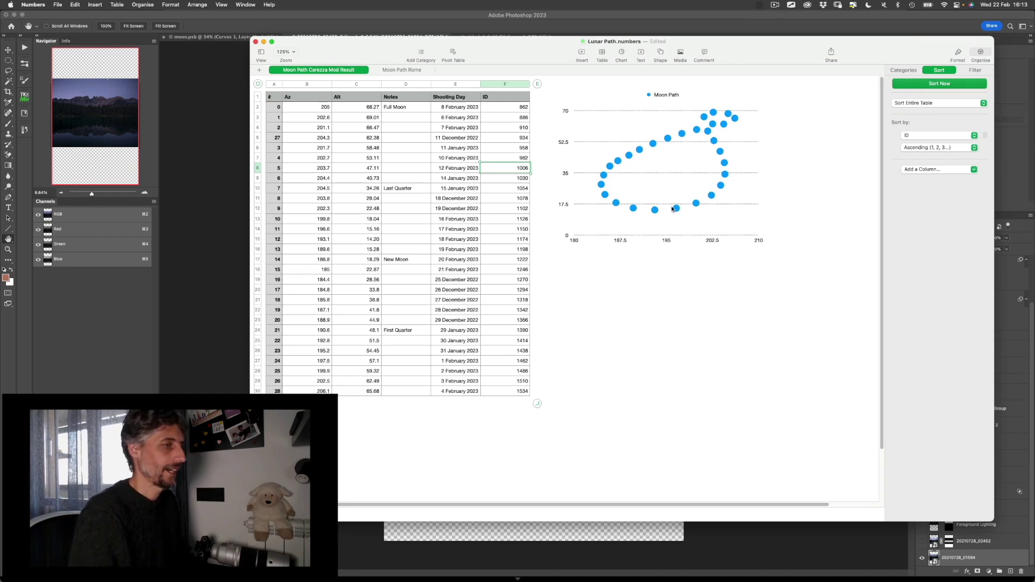
{"action": "key", "text": "super+Tab"}
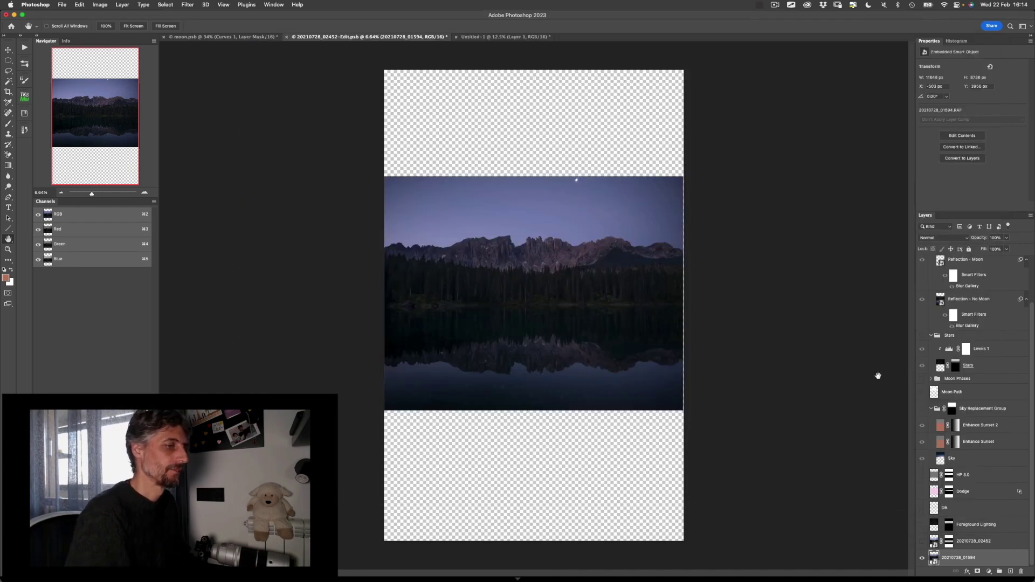
- Make the masked 20210728_02452 layer visible and compare the lake scene with and without it
{"action": "left_click", "coordinate": [935, 543]}
{"action": "left_click", "coordinate": [923, 541]}
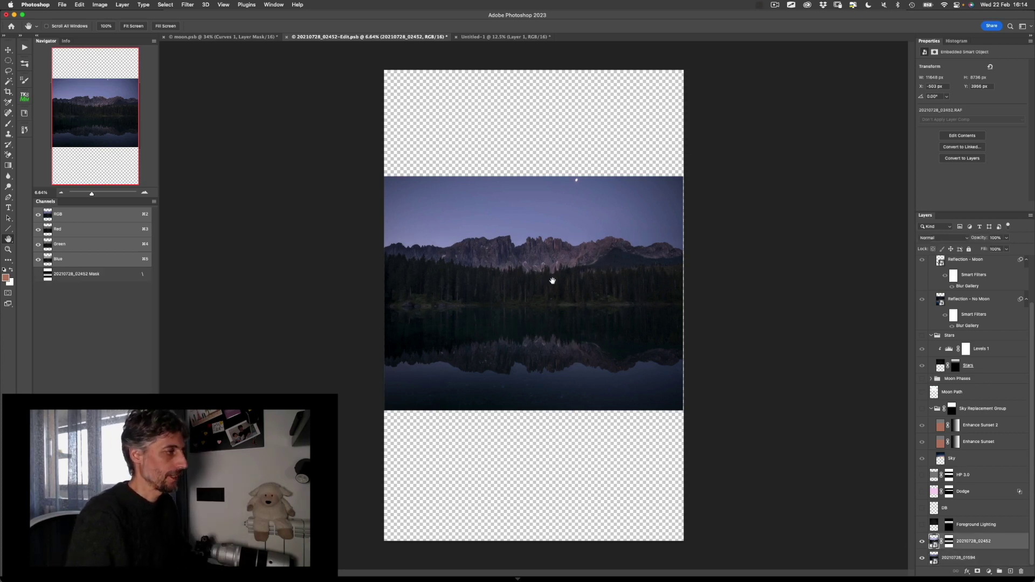
{"action": "left_click_drag", "start_coordinate": [577, 304], "coordinate": [593, 302]}
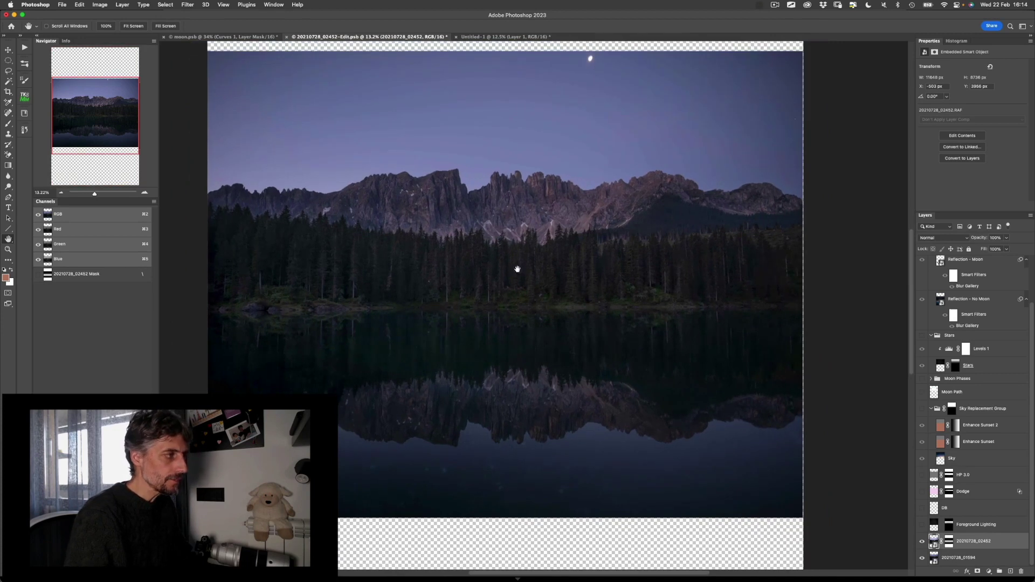
{"action": "left_click", "coordinate": [922, 542]}
{"action": "left_click", "coordinate": [922, 542]}
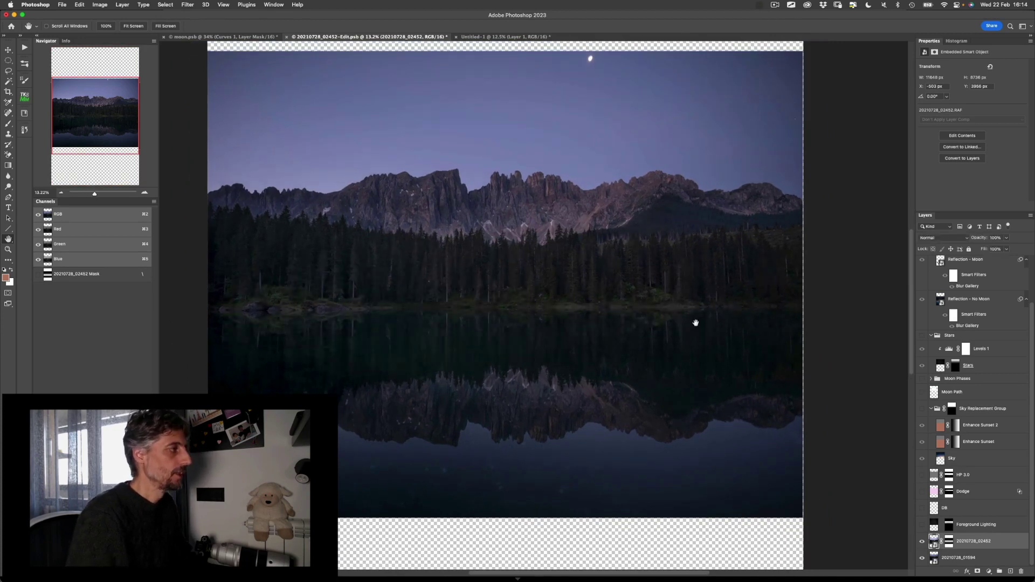
- Make the Foreground Lighting, DB, Dodge and HP 3.0 layers visible, and select the DB layer
{"action": "left_click", "coordinate": [923, 526]}
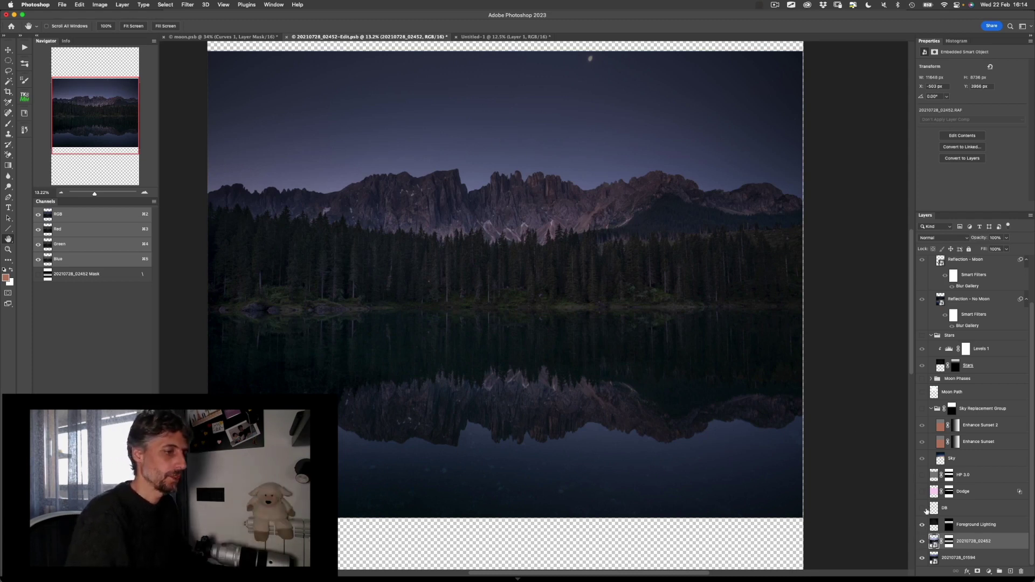
{"action": "left_click", "coordinate": [923, 509]}
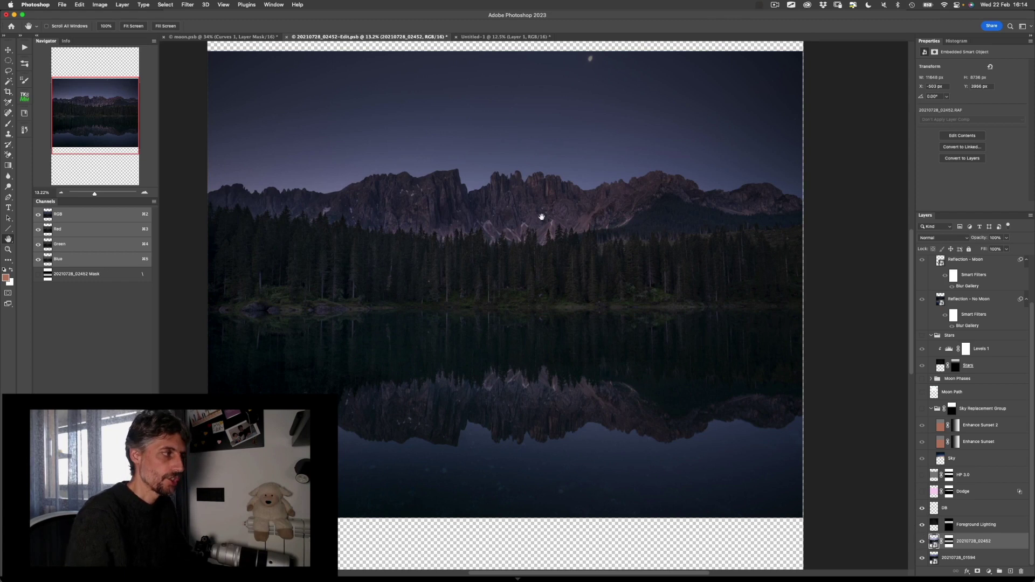
{"action": "left_click", "coordinate": [934, 512]}
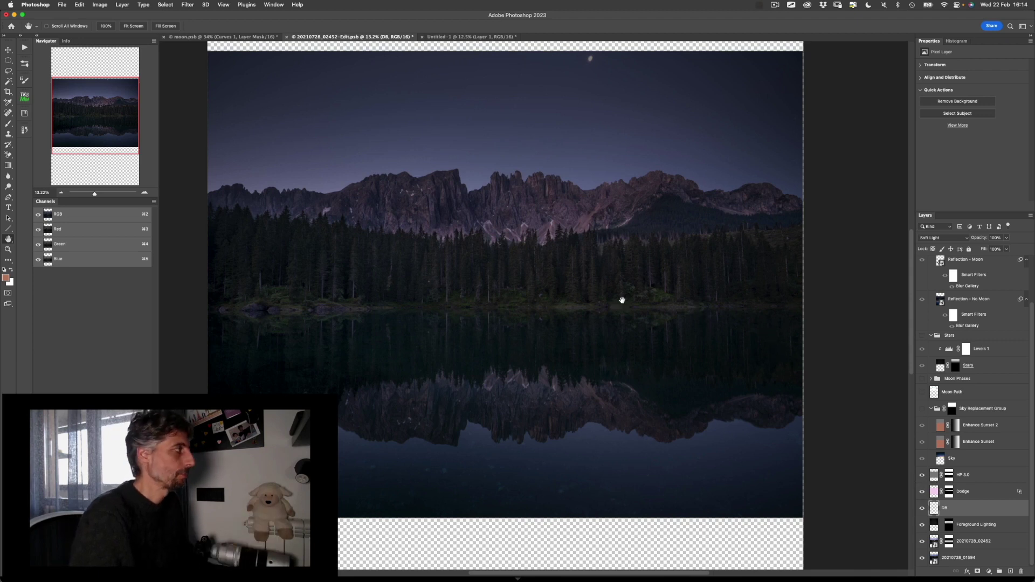
- Show the Sky Replacement Group with its mask disabled and only the Sky layer visible in it, and select Sky
{"action": "scroll", "coordinate": [609, 318], "scroll_direction": "down", "scroll_amount": 3}
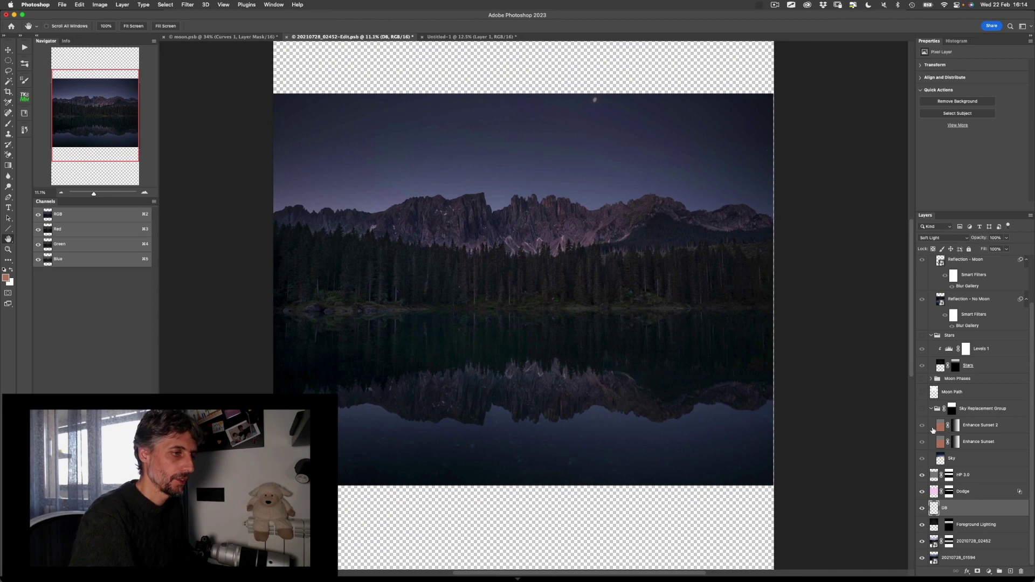
{"action": "left_click", "coordinate": [922, 408]}
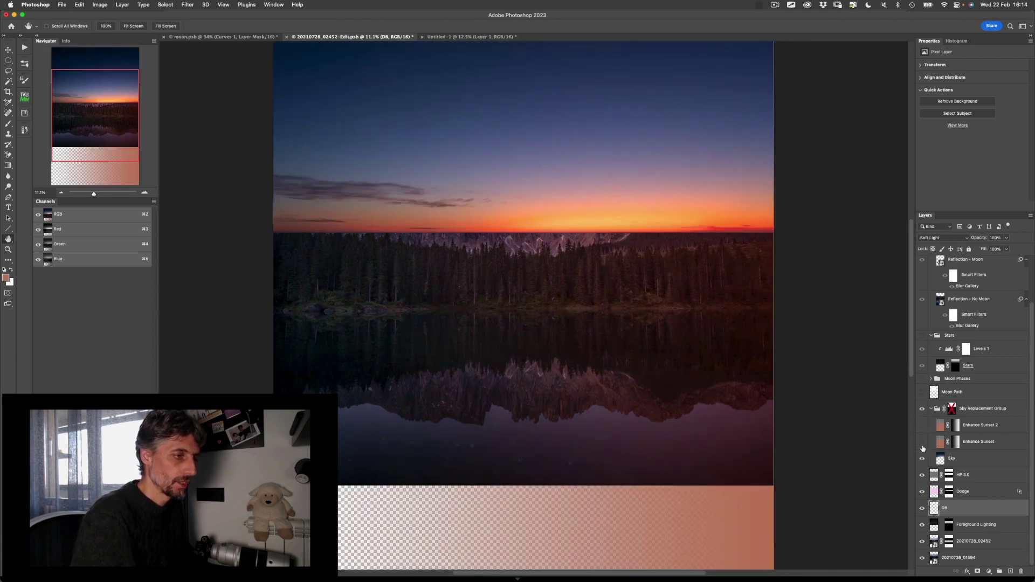
{"action": "left_click", "coordinate": [922, 458]}
{"action": "left_click", "coordinate": [921, 459]}
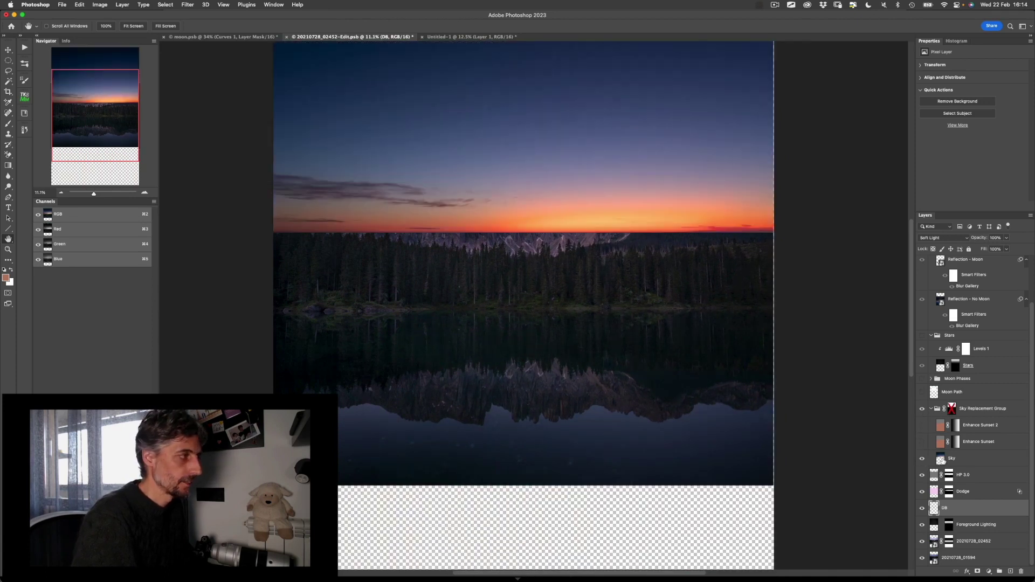
{"action": "left_click", "coordinate": [965, 458]}
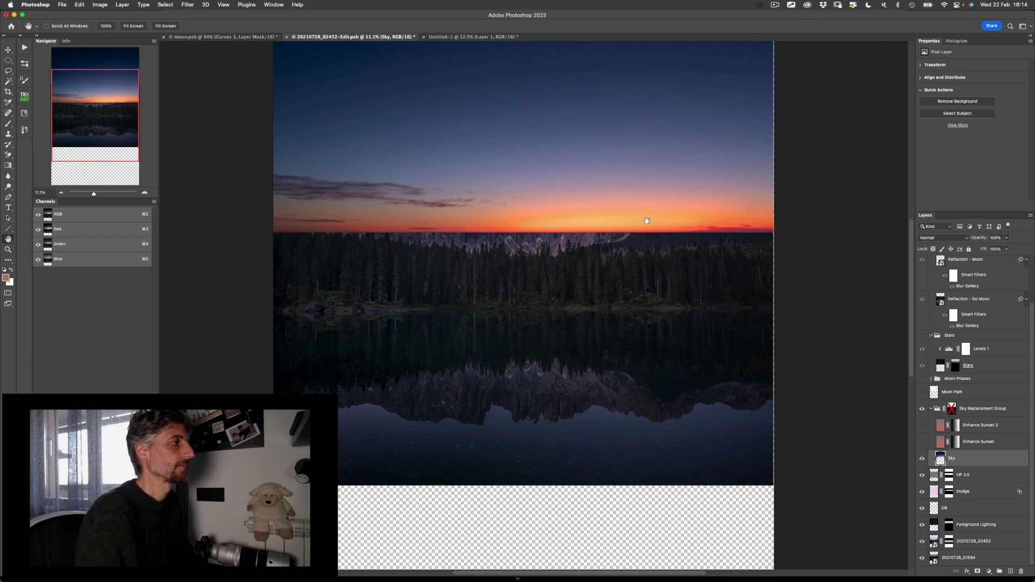
- Re-enable the Sky Replacement Group's layer mask and compare the image with and without the group
{"action": "left_click", "coordinate": [952, 410], "text": "shift"}
{"action": "left_click_drag", "start_coordinate": [605, 304], "coordinate": [586, 334]}
{"action": "left_click", "coordinate": [922, 410]}
{"action": "left_click", "coordinate": [921, 410]}
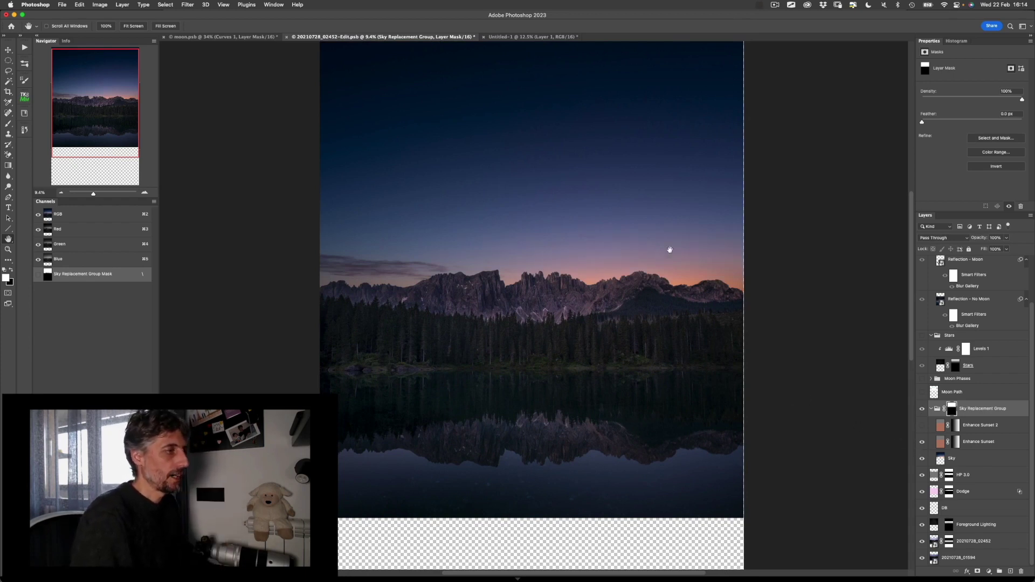
- Review the Enhance Sunset layer, make Enhance Sunset 2 visible as well, and compare the sunset glow with and without them
{"action": "left_click", "coordinate": [941, 444]}
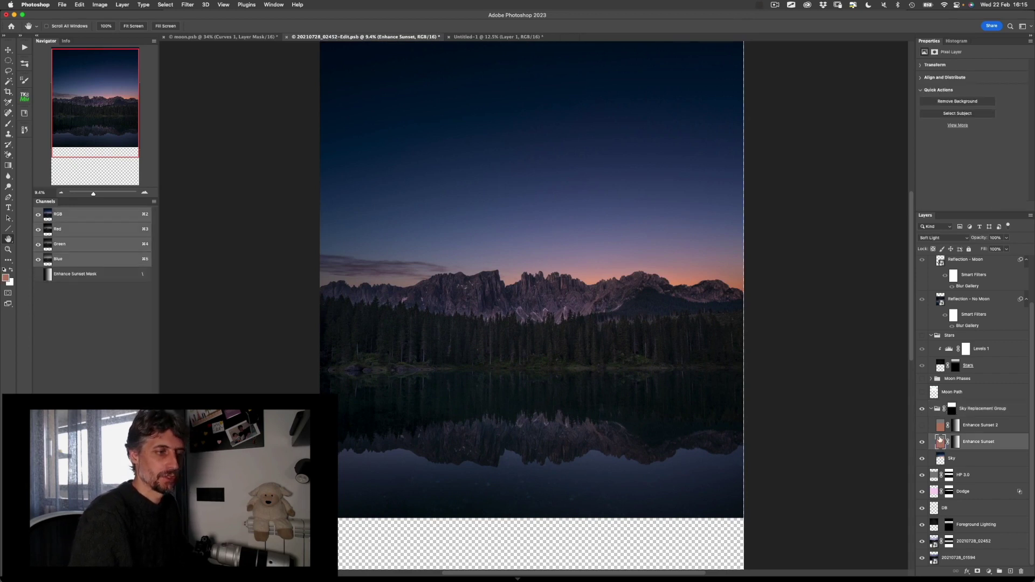
{"action": "left_click", "coordinate": [940, 426]}
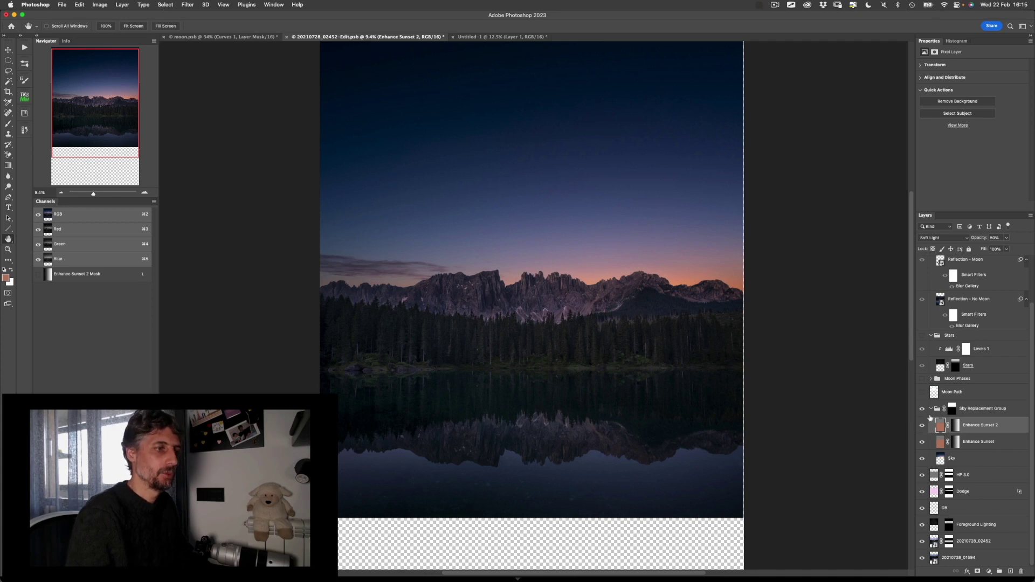
{"action": "left_click", "coordinate": [923, 426]}
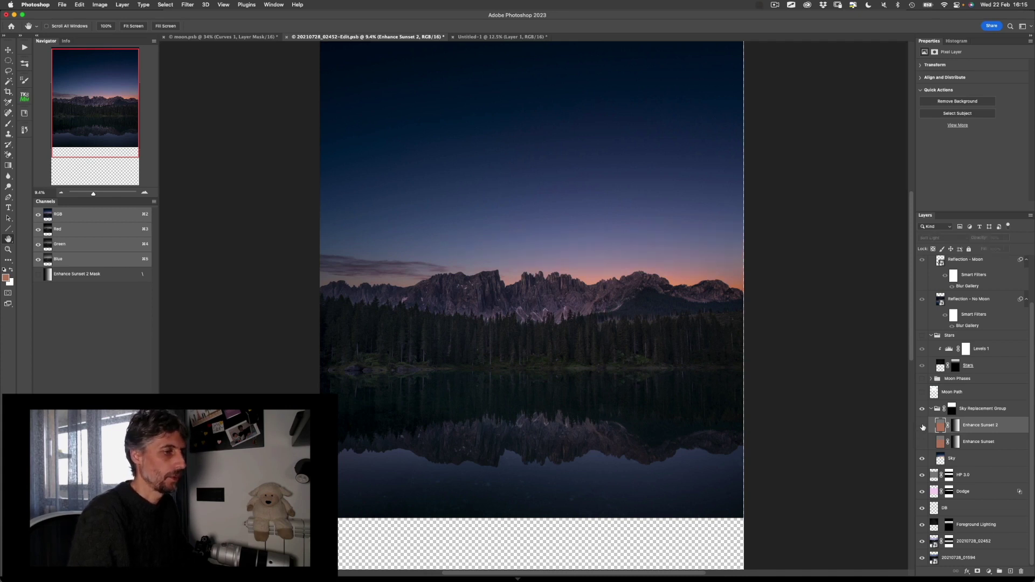
{"action": "left_click", "coordinate": [922, 426]}
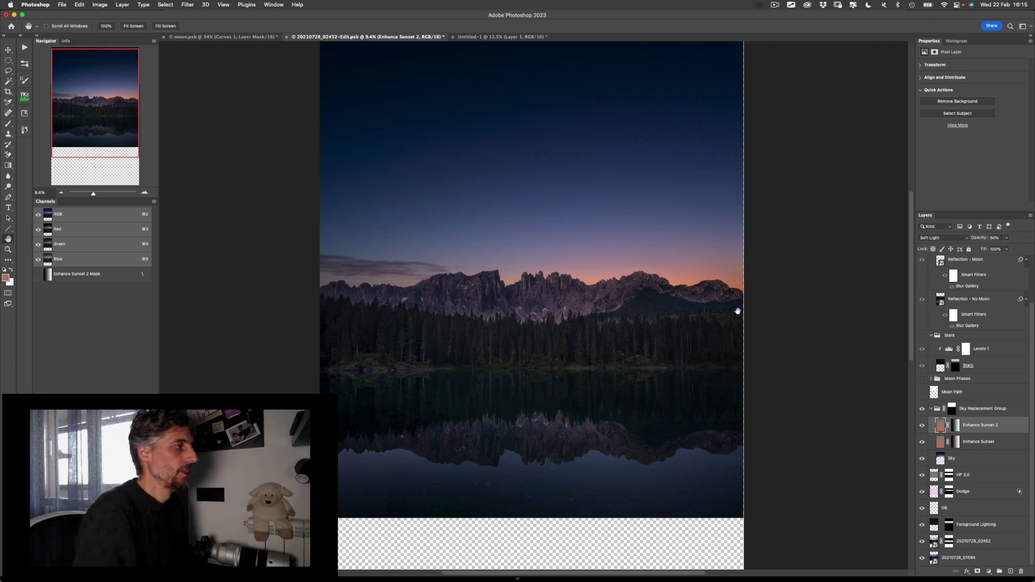
{"action": "left_click", "coordinate": [546, 266], "text": "alt"}
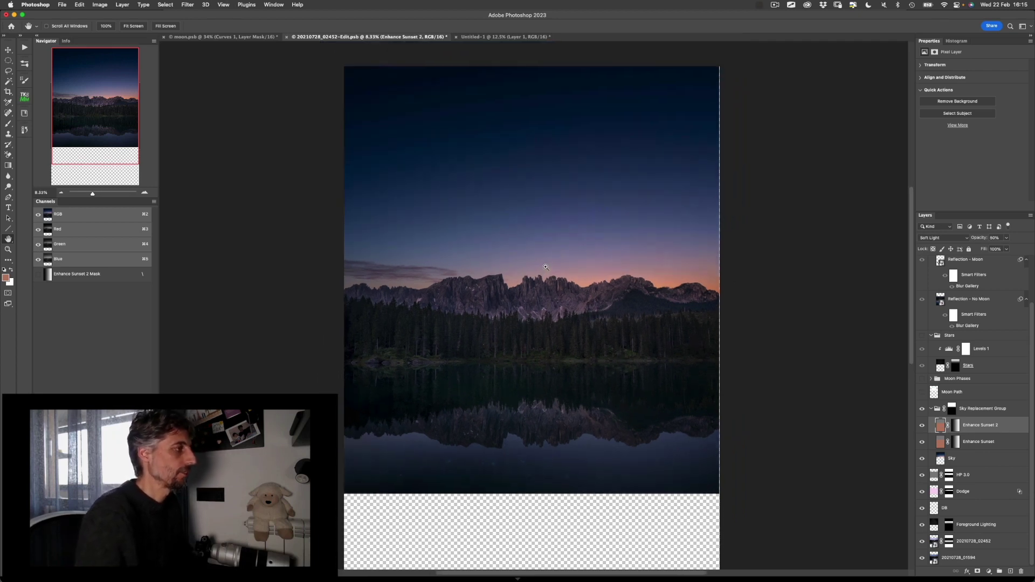
- Outline and hatch the lake reflection area with red freehand screen annotations
{"action": "key", "text": "super+alt+a"}
{"action": "mouse_move", "coordinate": [363, 362]}
{"action": "left_mouse_down"}
{"action": "mouse_move", "coordinate": [572, 377]}
{"action": "mouse_move", "coordinate": [691, 371]}
{"action": "mouse_move", "coordinate": [723, 531]}
{"action": "left_mouse_up"}
{"action": "left_click_drag", "start_coordinate": [436, 378], "coordinate": [356, 492]}
{"action": "left_click_drag", "start_coordinate": [608, 377], "coordinate": [470, 517]}
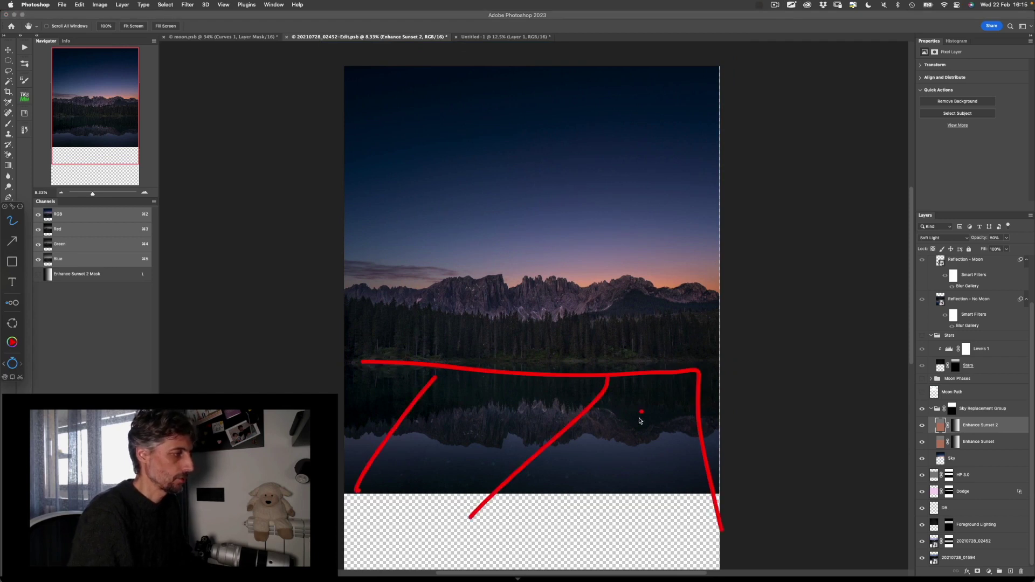
{"action": "left_click_drag", "start_coordinate": [643, 412], "coordinate": [508, 538]}
{"action": "left_click_drag", "start_coordinate": [699, 442], "coordinate": [659, 508]}
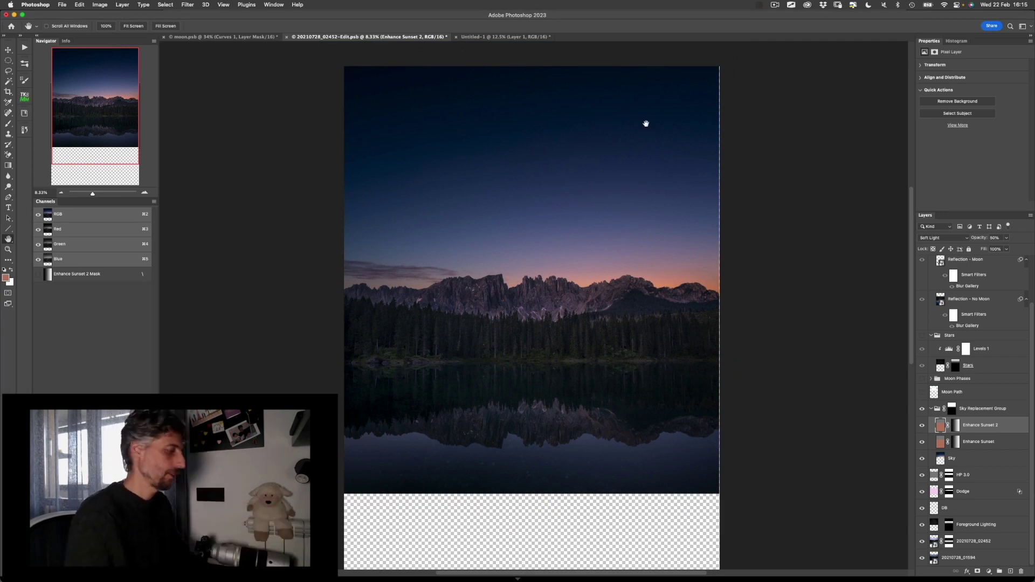
- Switch to Numbers and examine the Moon Path chart in the Lunar Path spreadsheet
{"action": "key", "text": "super+Tab"}
{"action": "key", "text": "Tab"}
{"action": "key", "text": "shift+Tab"}
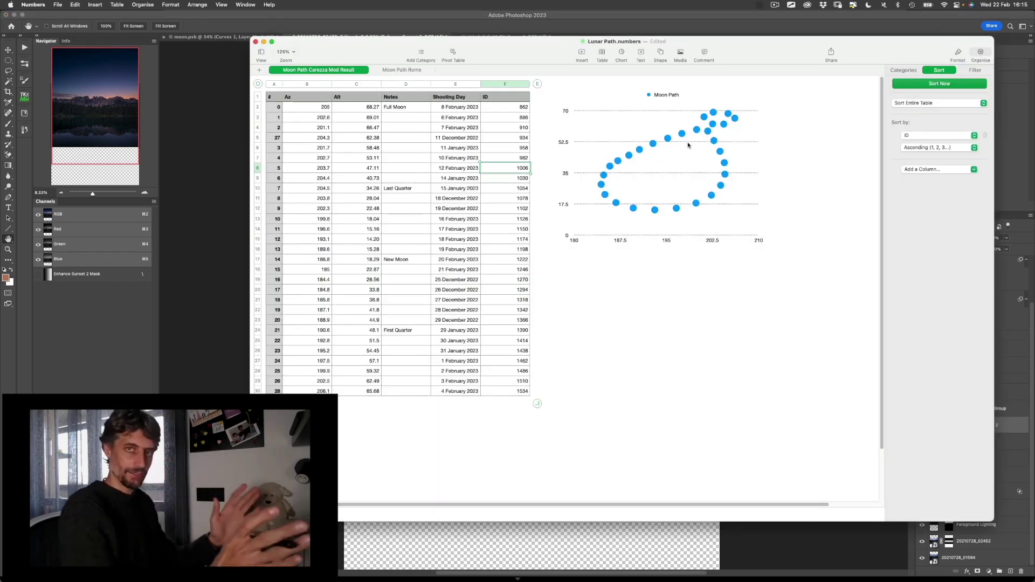
- Switch back to Photoshop, make the Moon Path layer visible and select it
{"action": "key", "text": "super+Tab"}
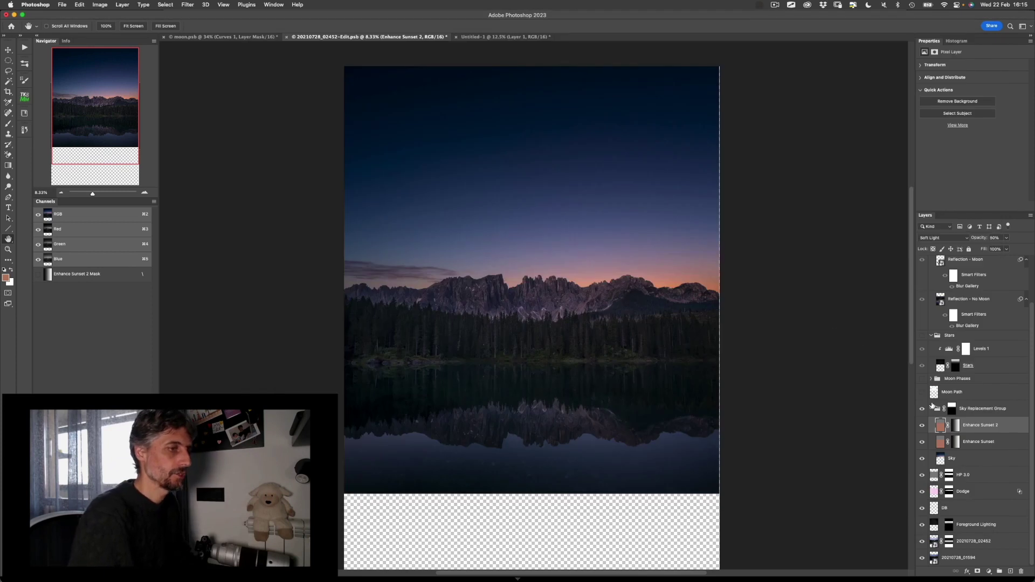
{"action": "left_click", "coordinate": [922, 393]}
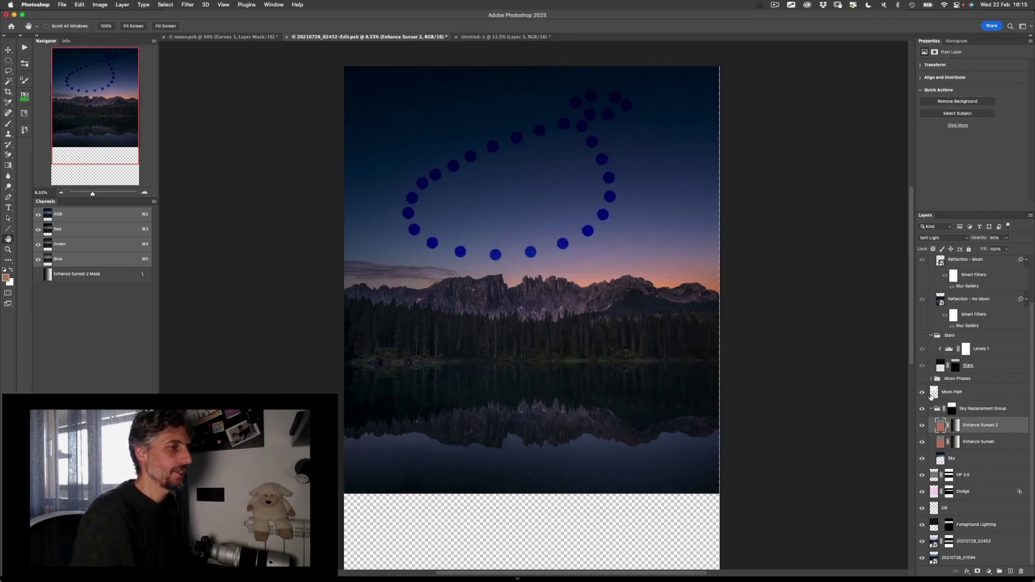
{"action": "left_click", "coordinate": [930, 395]}
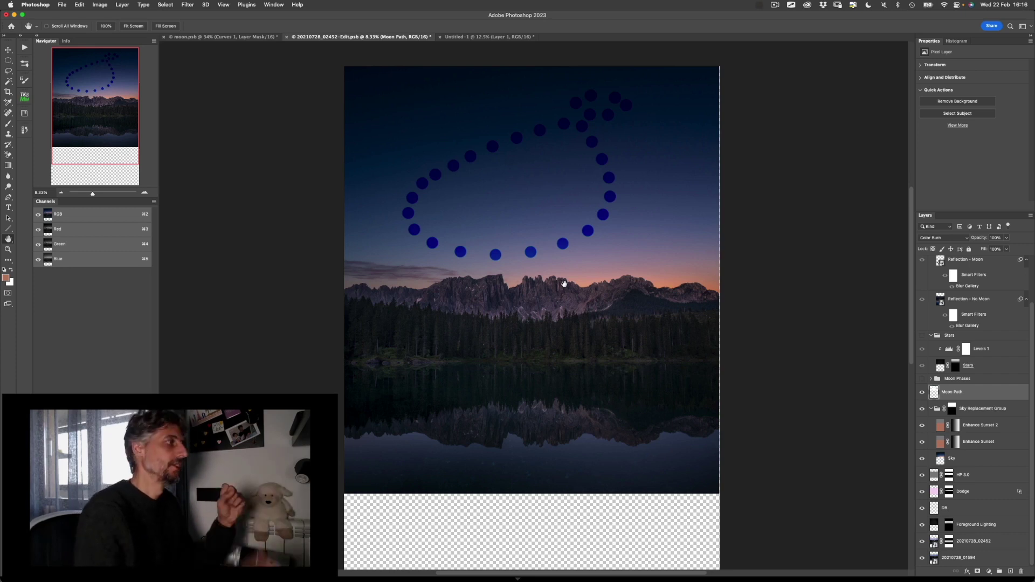
- Try moving the Moon Path layer lower in the sky, and undo the move
{"action": "key", "text": "v"}
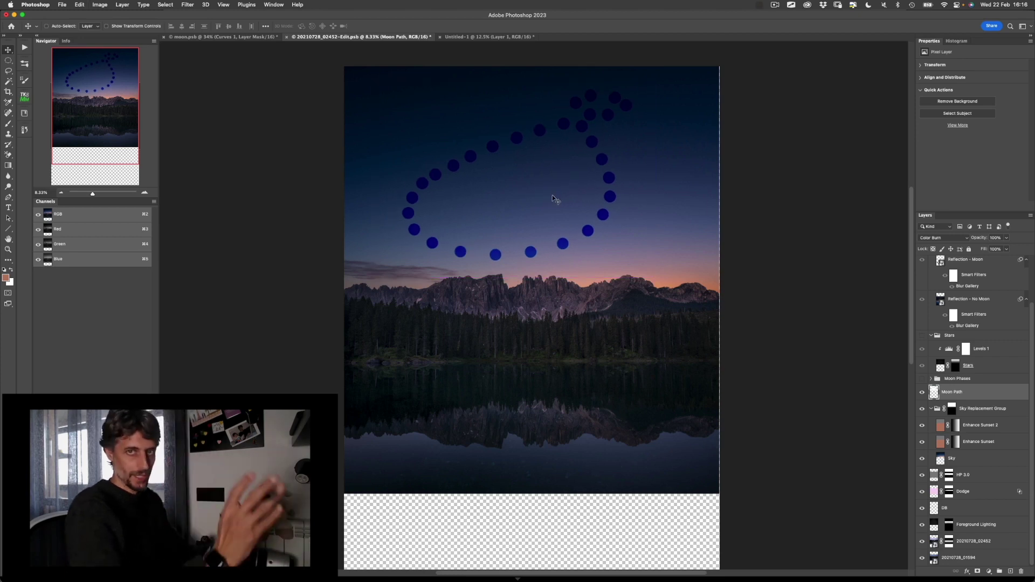
{"action": "left_click_drag", "start_coordinate": [532, 209], "coordinate": [534, 240]}
{"action": "key", "text": "super+z"}
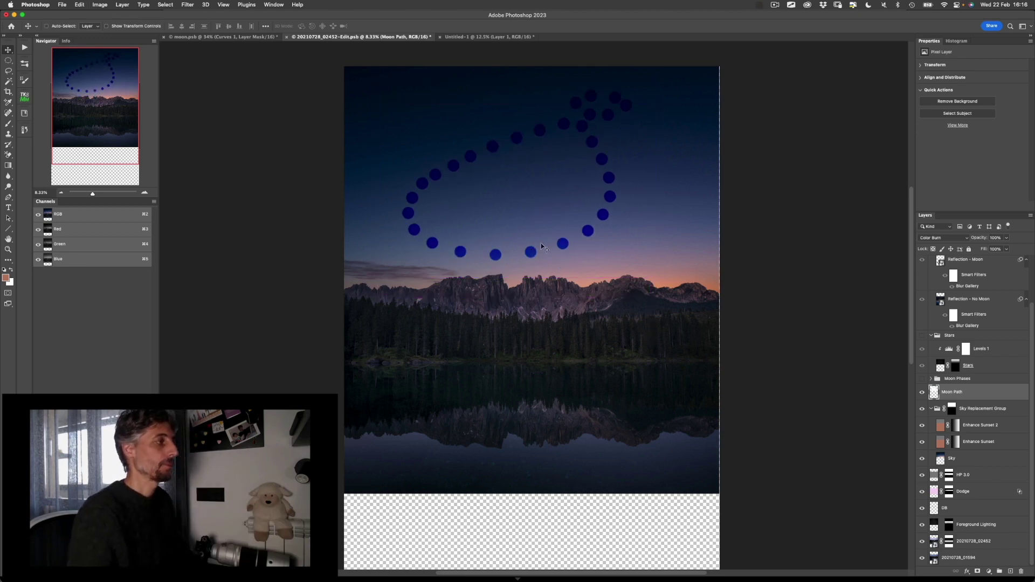
{"action": "key", "text": "h"}
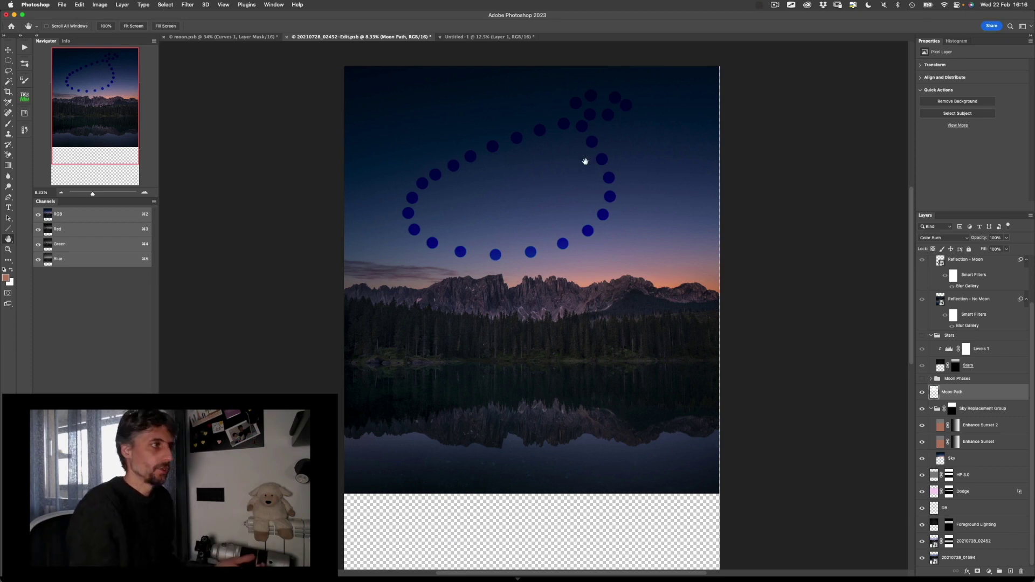
- Switch to Lightroom Classic, view the full moon photo enlarged, and return to Photoshop
{"action": "key", "text": "super+Tab"}
{"action": "key", "text": "super+Tab"}
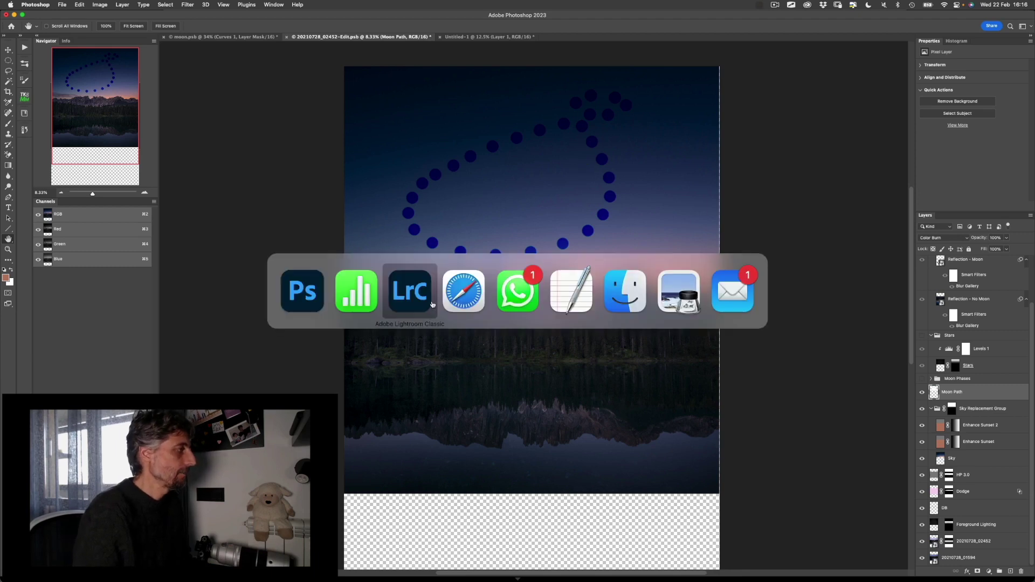
{"action": "scroll", "coordinate": [297, 108], "scroll_direction": "up", "scroll_amount": 3}
{"action": "double_click", "coordinate": [237, 78]}
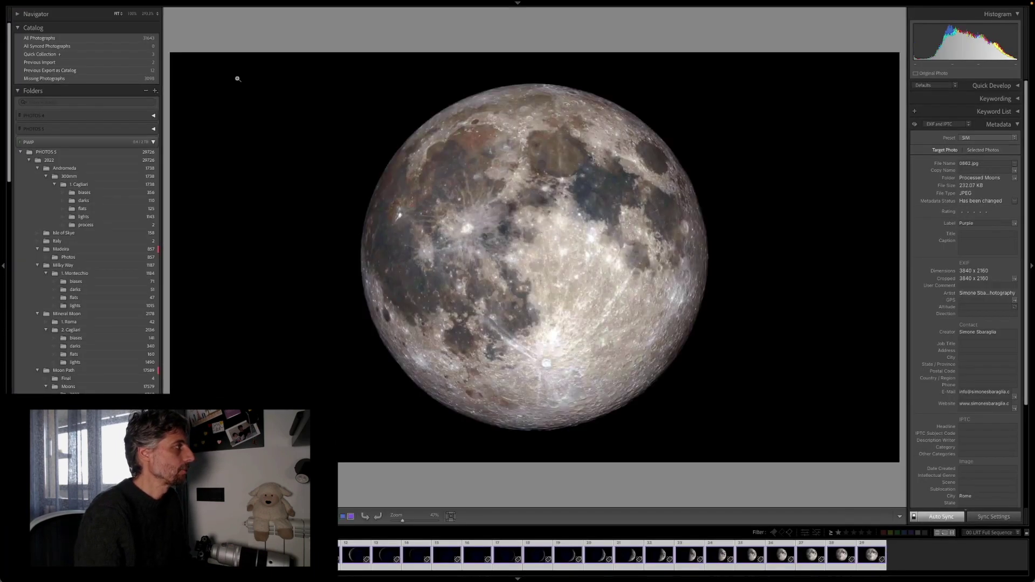
{"action": "key", "text": "g"}
{"action": "key", "text": "super+Tab"}
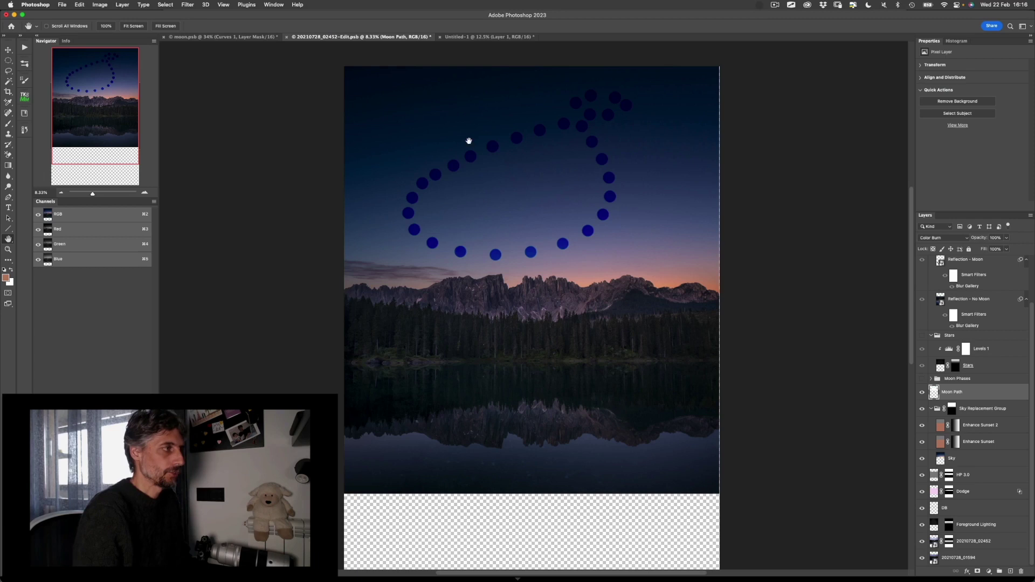
- In Numbers, circle the Full Moon point on the chart, clear its azimuth value to identify it, and return to Photoshop for comparison
{"action": "key", "text": "super+Tab"}
{"action": "key", "text": "super+Tab"}
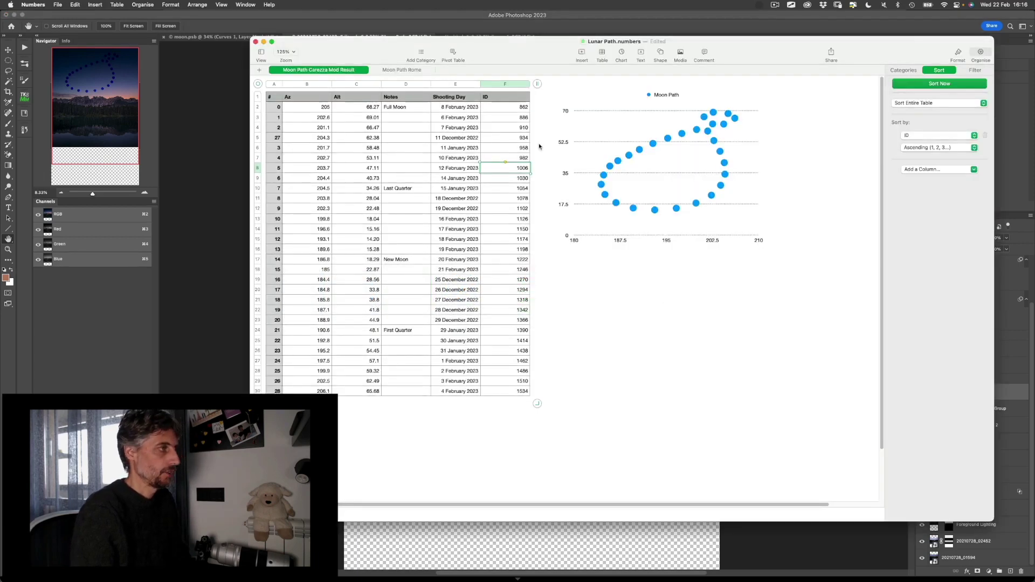
{"action": "left_click", "coordinate": [323, 110]}
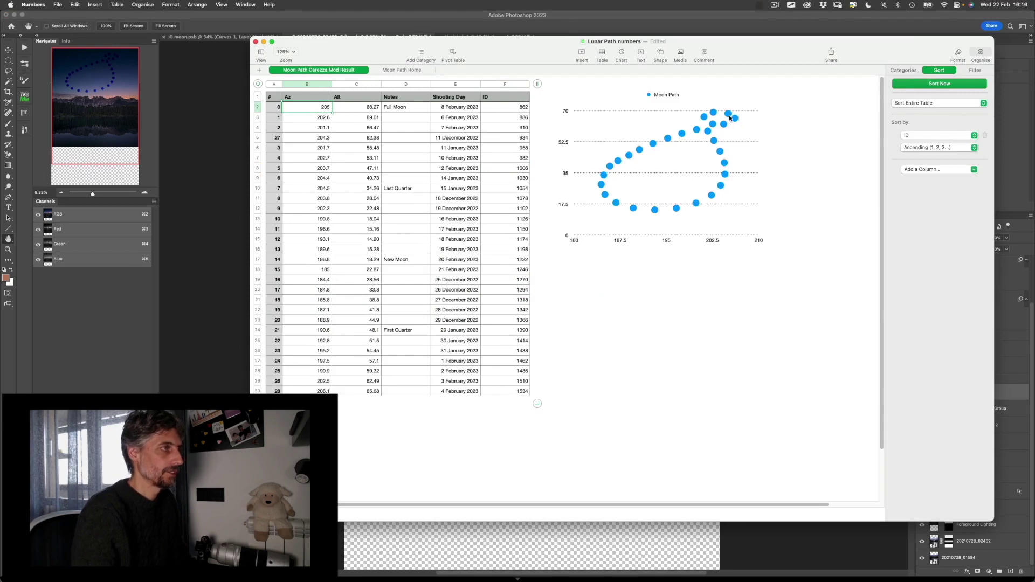
{"action": "key", "text": "ctrl+super+a"}
{"action": "left_click_drag", "start_coordinate": [731, 95], "coordinate": [730, 97]}
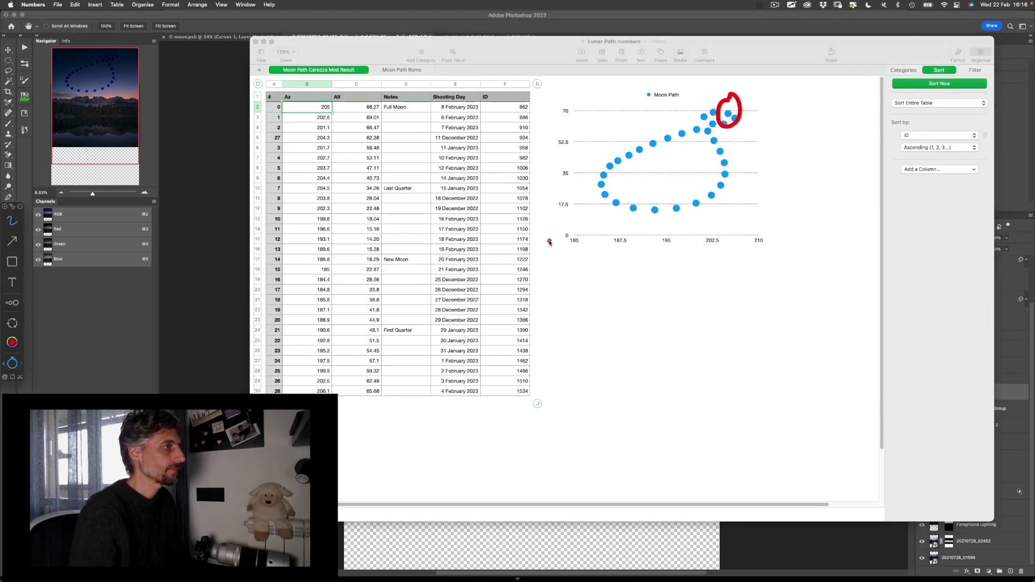
{"action": "key", "text": "Escape"}
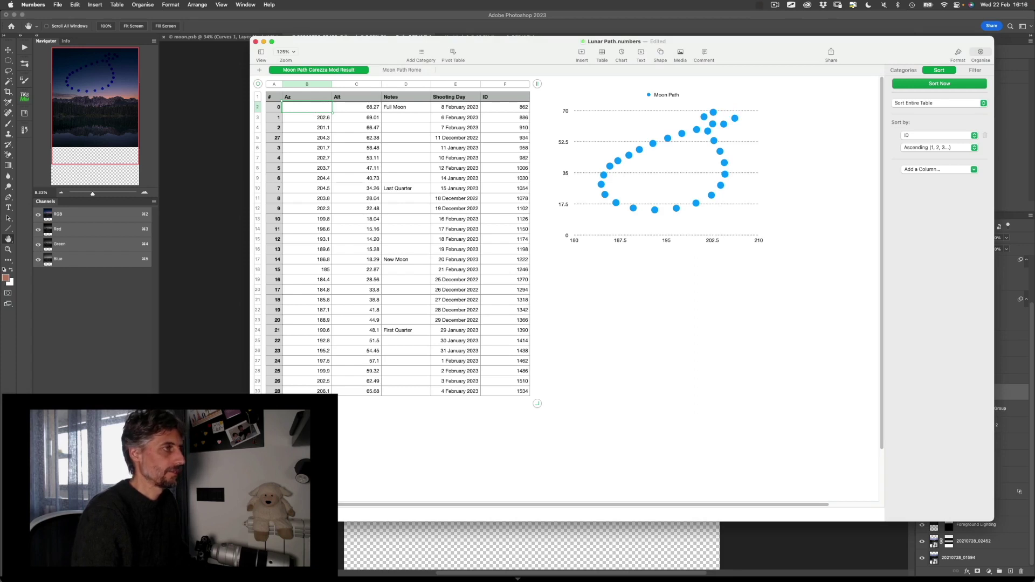
{"action": "key", "text": "super+Tab"}
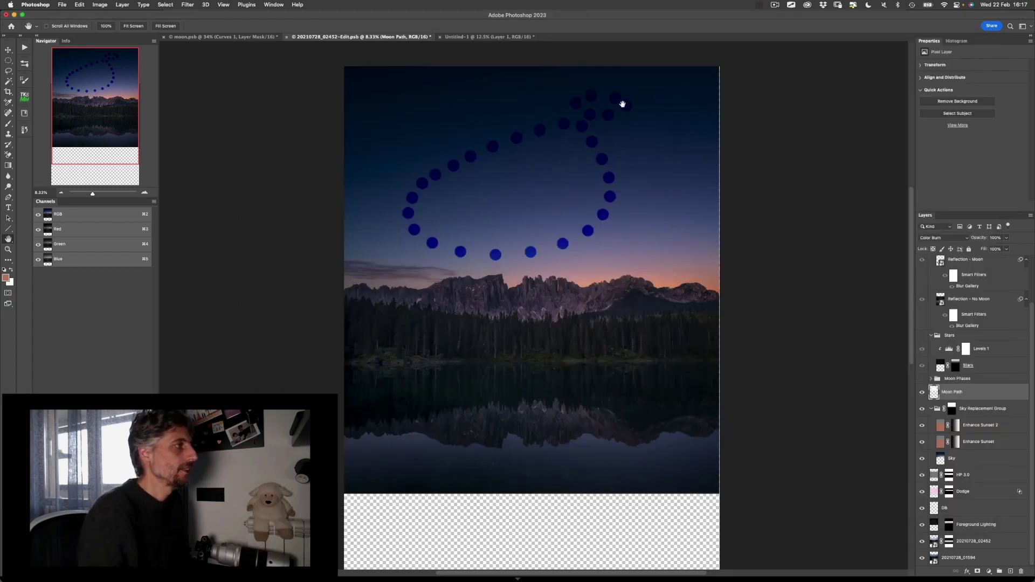
- In Numbers, temporarily clear the azimuth of moon 1 to identify its chart point, restore it, and return to Photoshop
{"action": "key", "text": "super+Tab"}
{"action": "key", "text": "super+Tab"}
{"action": "key", "text": "super+Tab"}
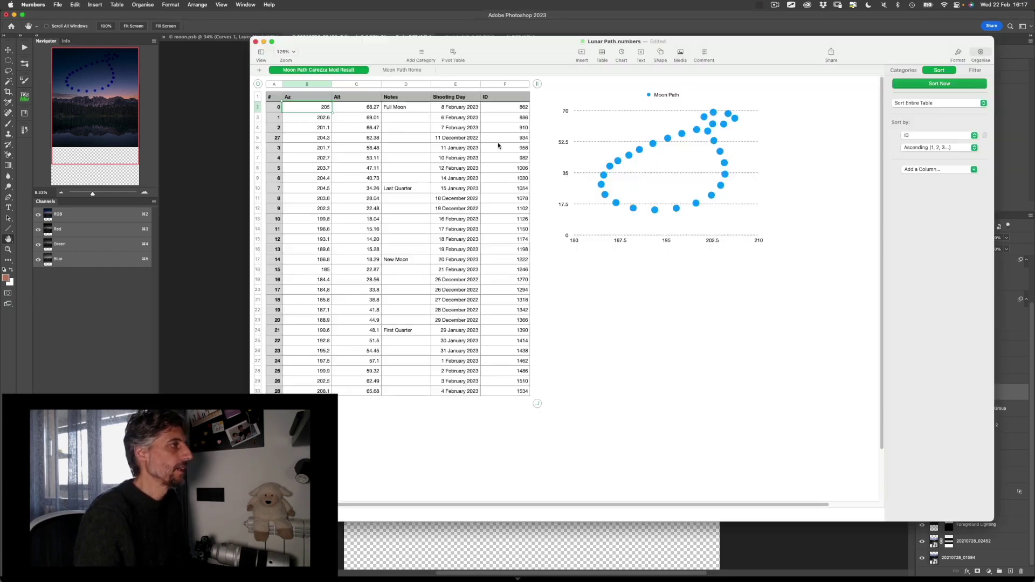
{"action": "left_click", "coordinate": [323, 118]}
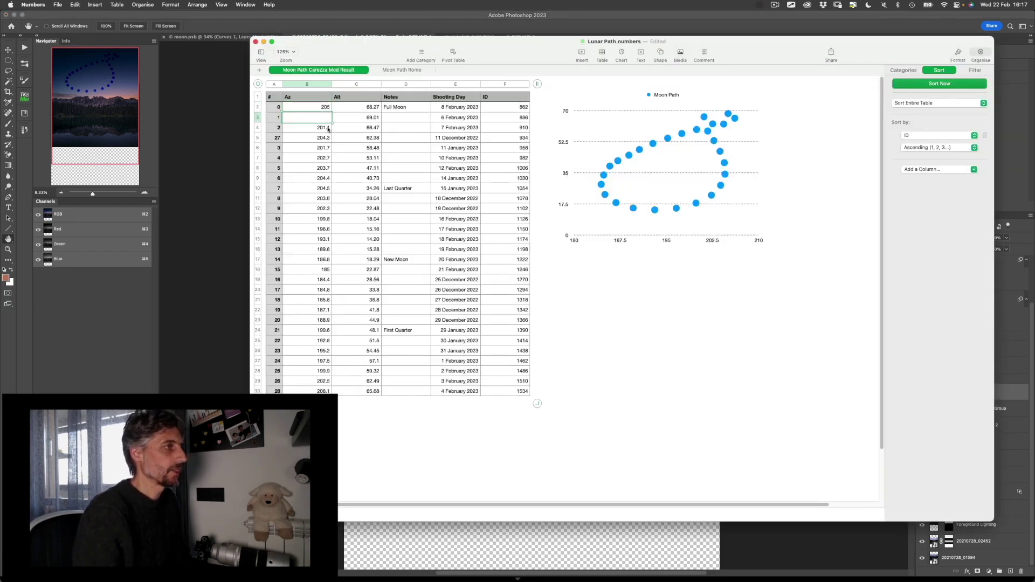
{"action": "key", "text": "Down"}
{"action": "key", "text": "Down"}
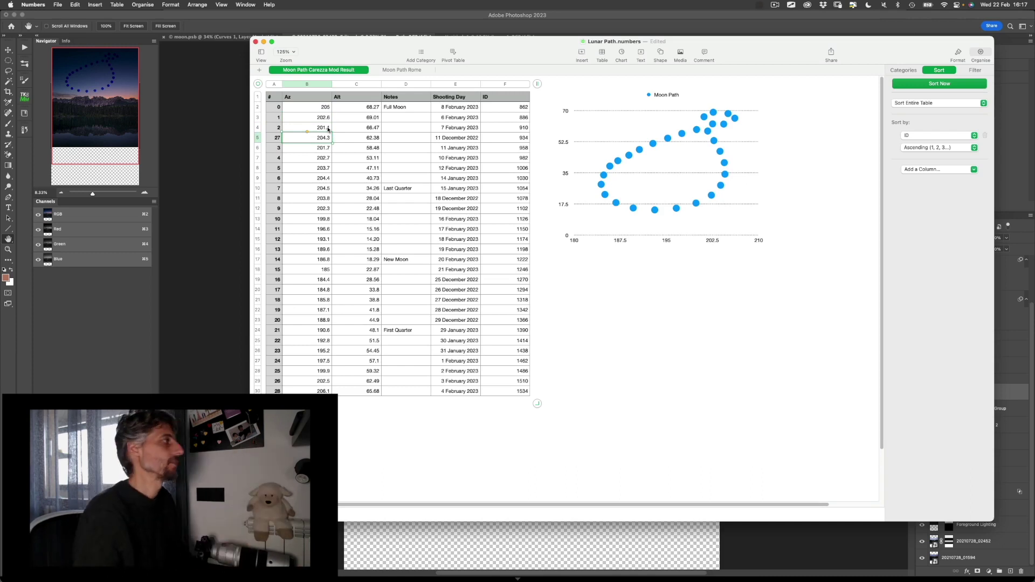
{"action": "key", "text": "super+Tab"}
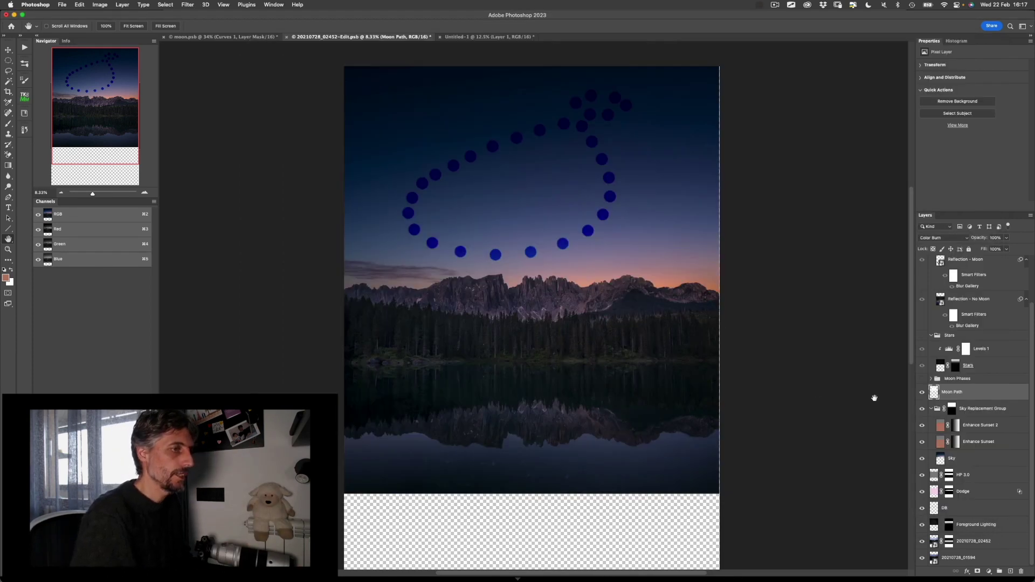
- Expand the Moon Phases group, make the group visible, and hide all the individual moon layers inside it
{"action": "left_click", "coordinate": [931, 380]}
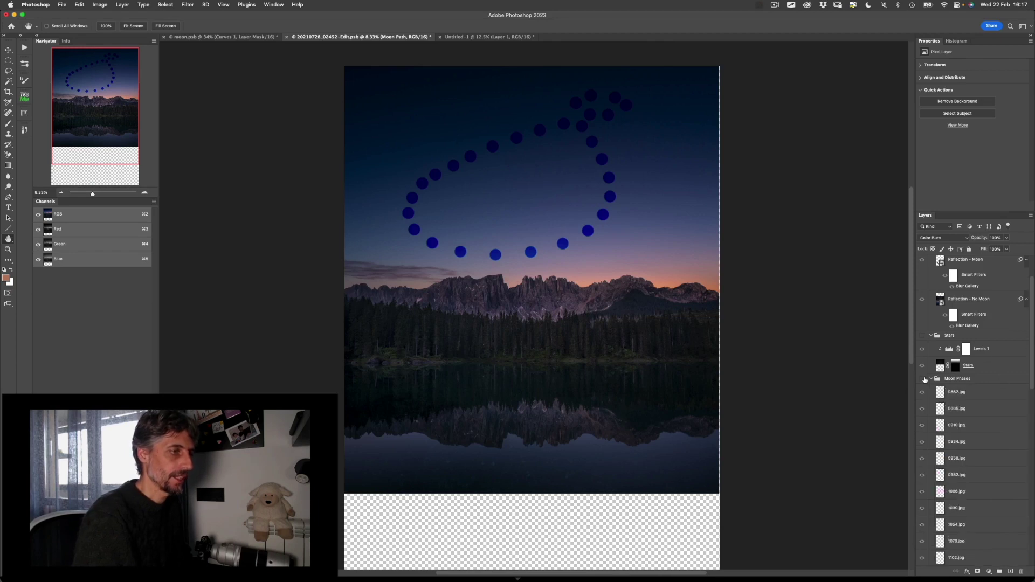
{"action": "left_click_drag", "start_coordinate": [1029, 320], "coordinate": [1028, 348]}
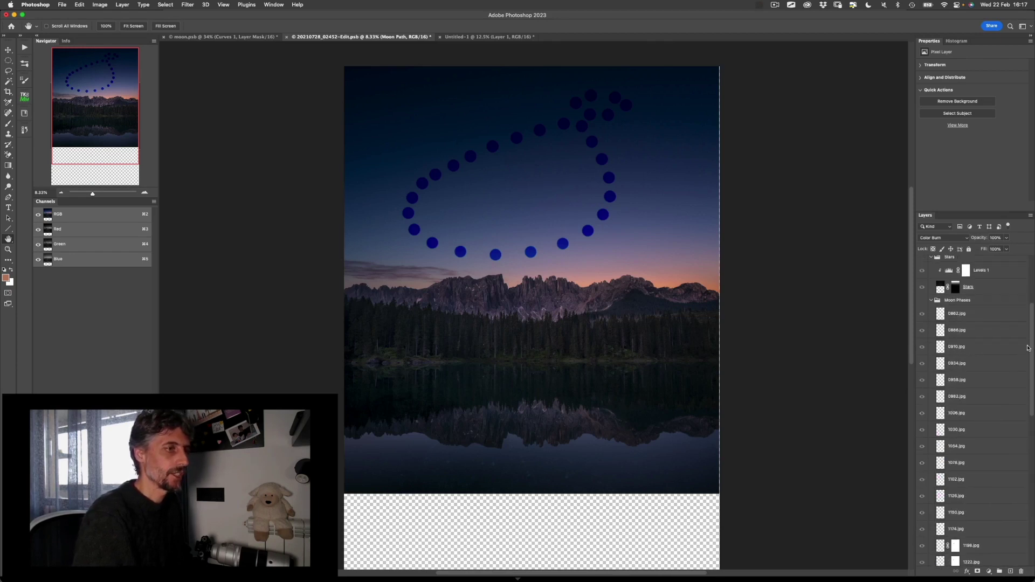
{"action": "left_click_drag", "start_coordinate": [920, 313], "coordinate": [923, 349]}
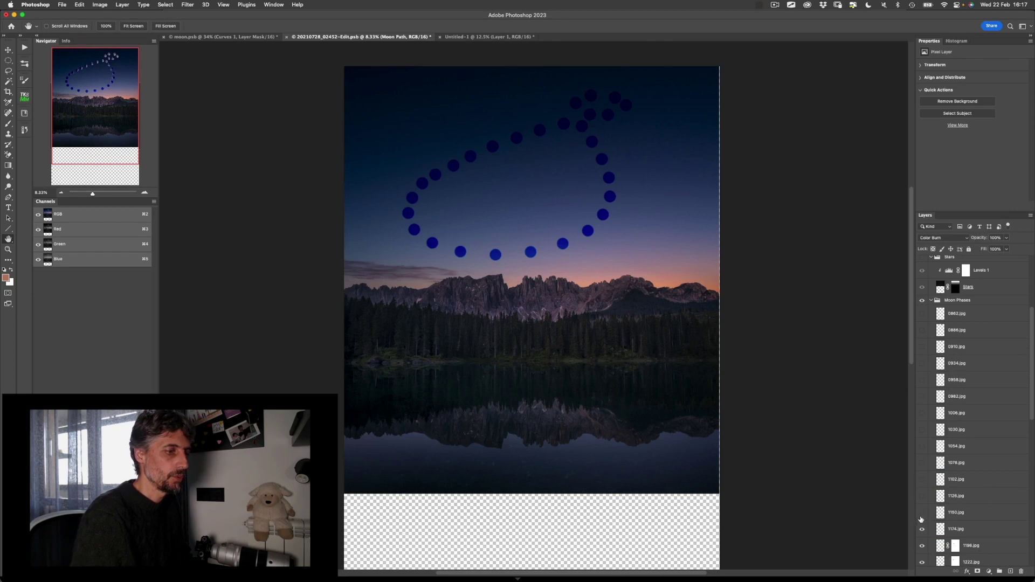
{"action": "scroll", "coordinate": [920, 560], "scroll_direction": "down", "scroll_amount": 5}
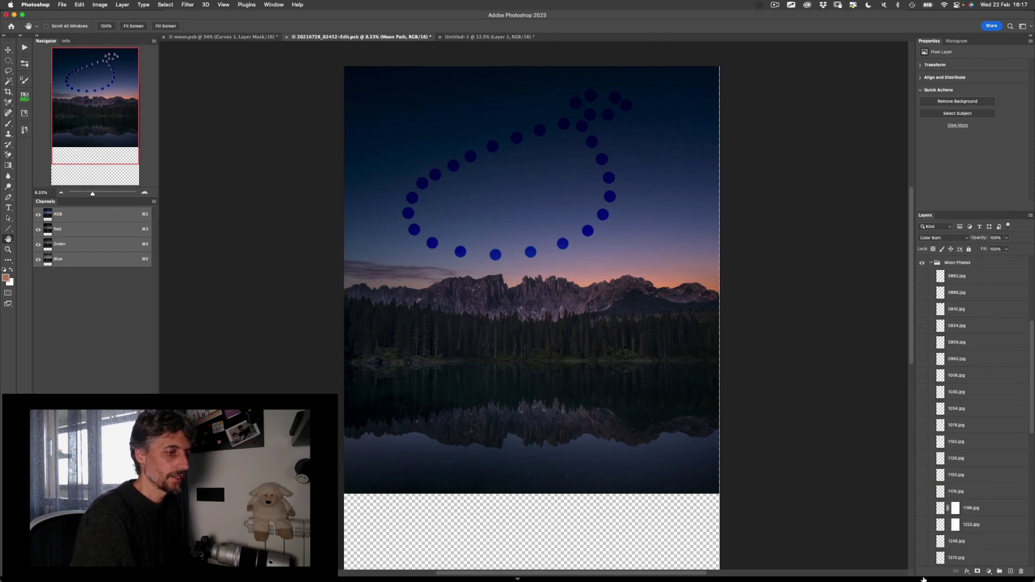
{"action": "scroll", "coordinate": [921, 498], "scroll_direction": "down", "scroll_amount": 3}
{"action": "left_click_drag", "start_coordinate": [921, 490], "coordinate": [923, 560]}
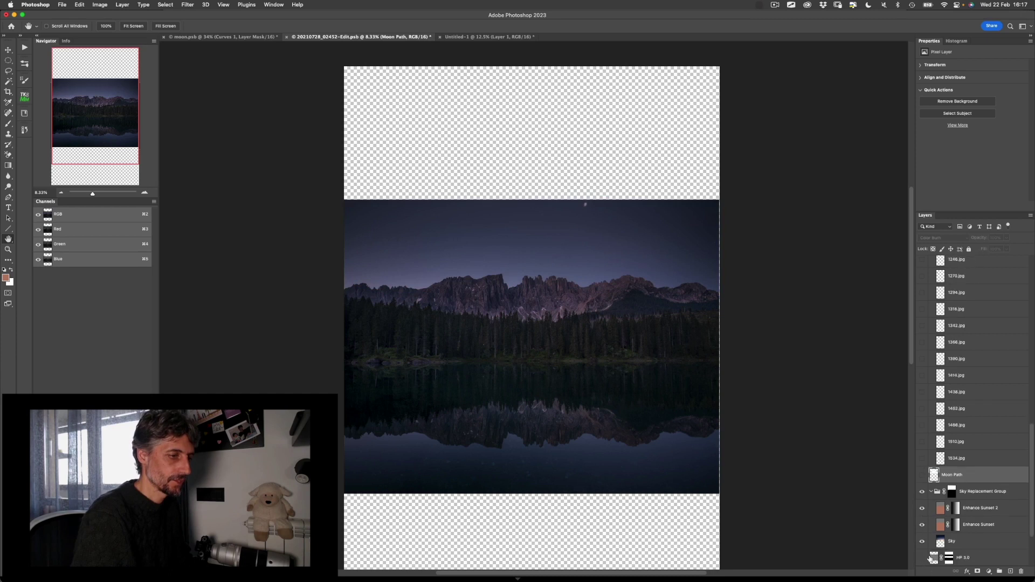
- Restore the visibility of the layers below the Moon Phases group, including the Moon Path layer
{"action": "scroll", "coordinate": [1026, 484], "scroll_direction": "down", "scroll_amount": 5}
{"action": "left_click", "coordinate": [922, 475]}
{"action": "scroll", "coordinate": [994, 454], "scroll_direction": "up", "scroll_amount": 2}
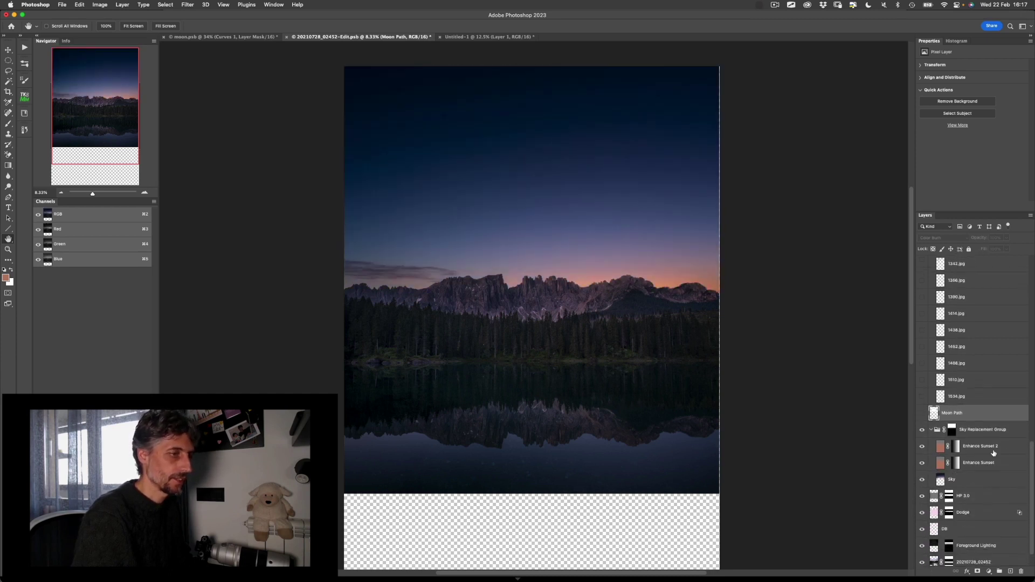
{"action": "left_click", "coordinate": [922, 413]}
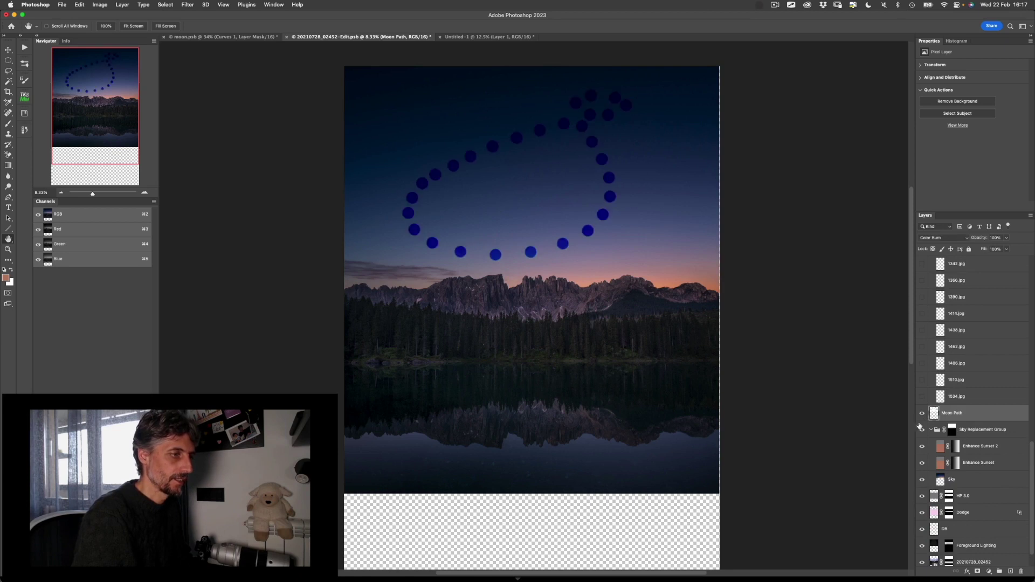
- Reveal the moon layers one by one from 1534.jpg up to 1438.jpg over the Moon Path dots
{"action": "left_click", "coordinate": [922, 397]}
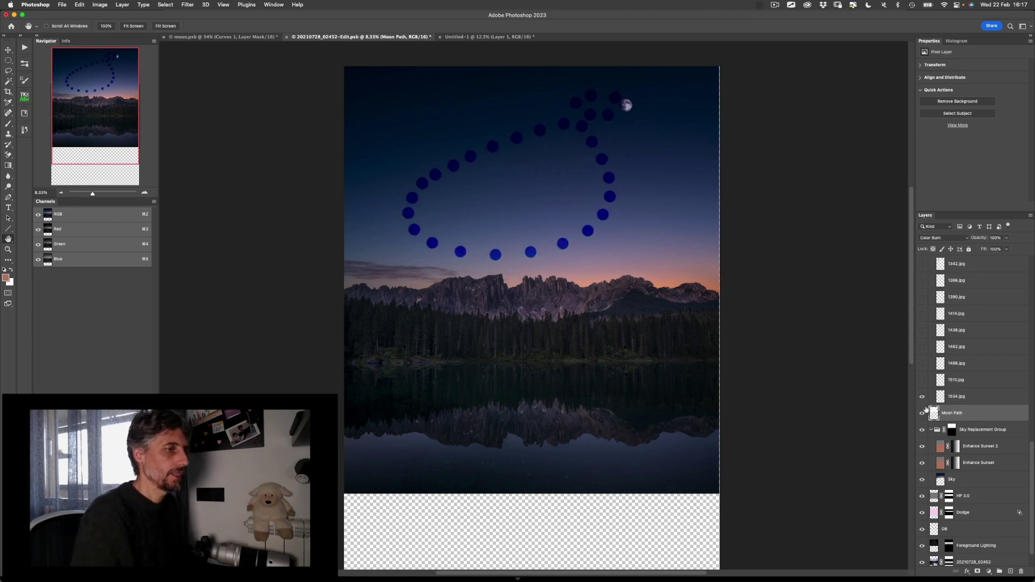
{"action": "left_click", "coordinate": [922, 381]}
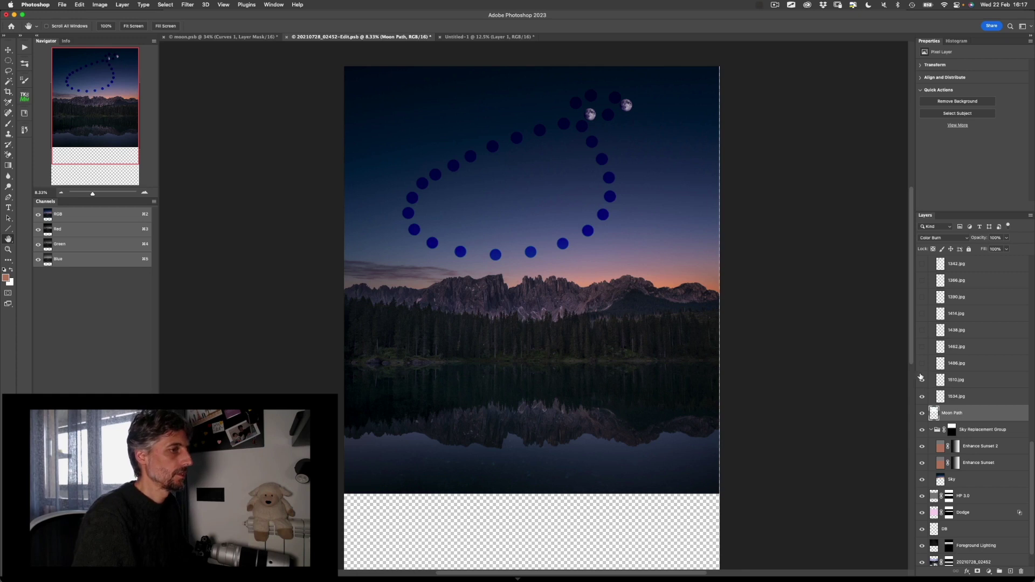
{"action": "left_click", "coordinate": [923, 365]}
{"action": "left_click", "coordinate": [922, 347]}
{"action": "left_click", "coordinate": [922, 331]}
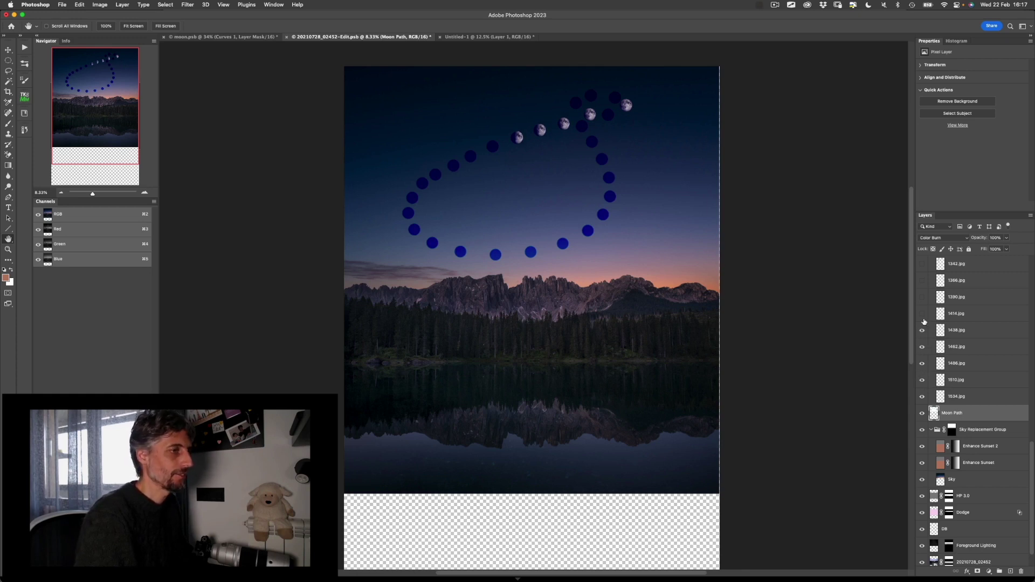
- Continue revealing the moon layers one by one from 1414.jpg up to 1318.jpg
{"action": "left_click", "coordinate": [922, 314]}
{"action": "left_click", "coordinate": [922, 298]}
{"action": "left_click", "coordinate": [922, 280]}
{"action": "left_click", "coordinate": [922, 264]}
{"action": "scroll", "coordinate": [1013, 432], "scroll_direction": "up", "scroll_amount": 5}
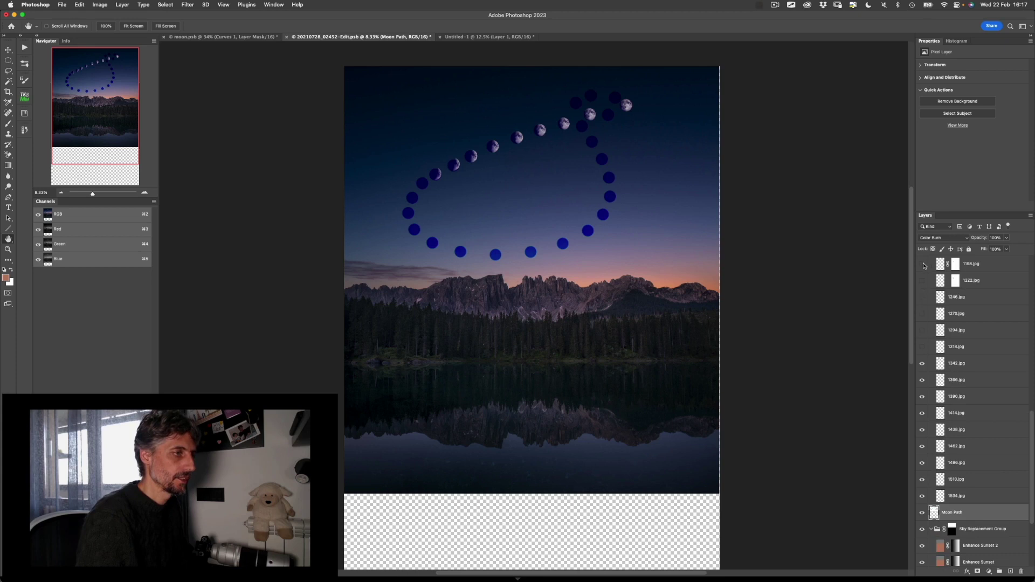
{"action": "left_click", "coordinate": [922, 346]}
- Make the remaining Moon Phases layers visible, from 1294.jpg up to 0862.jpg
{"action": "left_click_drag", "start_coordinate": [922, 265], "coordinate": [922, 317]}
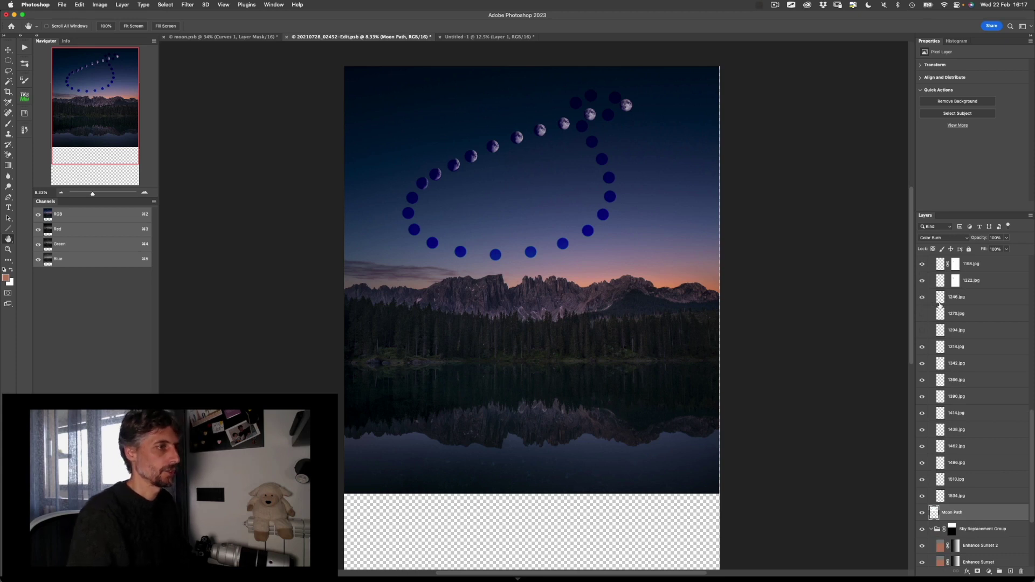
{"action": "left_click_drag", "start_coordinate": [1032, 422], "coordinate": [1020, 365]}
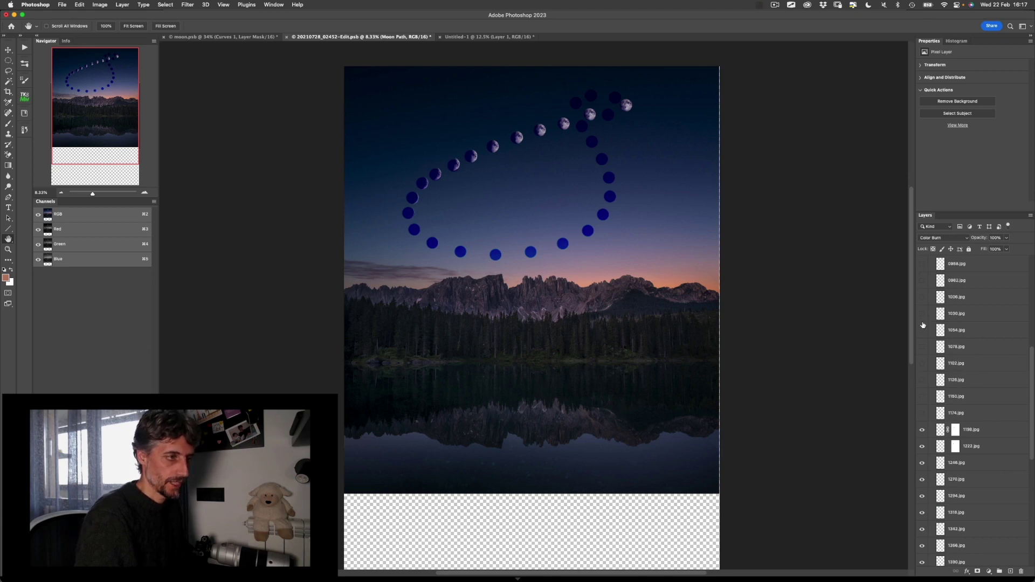
{"action": "left_click_drag", "start_coordinate": [921, 347], "coordinate": [922, 399]}
{"action": "left_click_drag", "start_coordinate": [922, 286], "coordinate": [923, 338]}
{"action": "left_click_drag", "start_coordinate": [1032, 360], "coordinate": [1032, 324]}
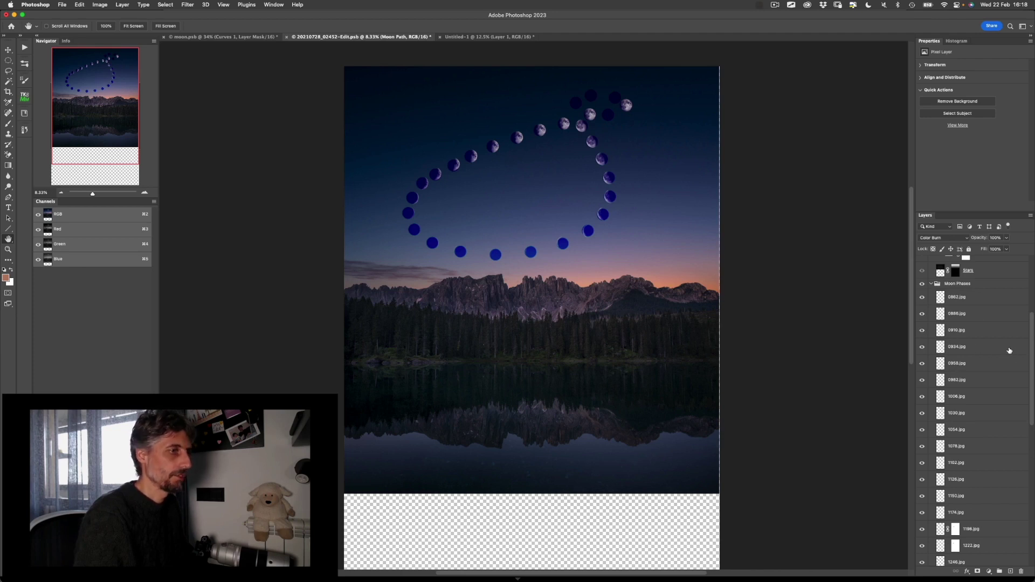
- Hide the Moon Path layer beneath the Moon Phases group and inspect the moon phases in the sky
{"action": "left_click_drag", "start_coordinate": [1032, 346], "coordinate": [1024, 398]}
{"action": "scroll", "coordinate": [965, 457], "scroll_direction": "down", "scroll_amount": 5}
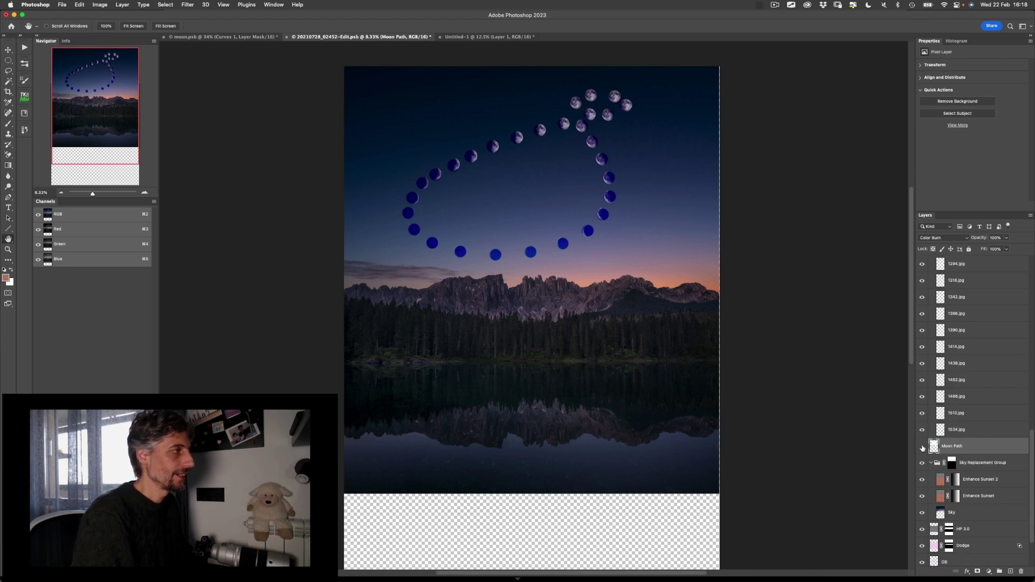
{"action": "left_click", "coordinate": [921, 448]}
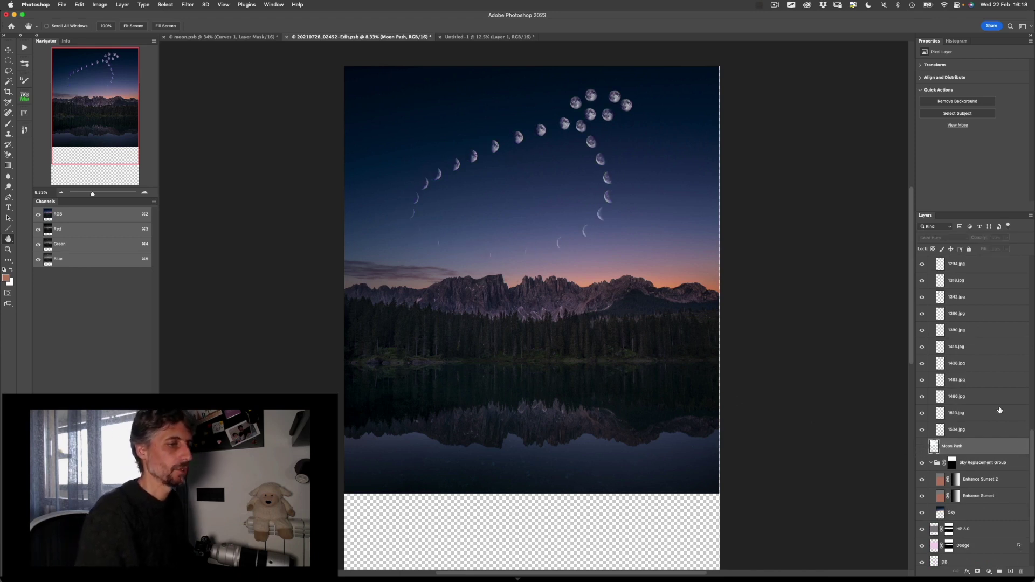
{"action": "left_click_drag", "start_coordinate": [1033, 443], "coordinate": [1023, 285]}
{"action": "scroll", "coordinate": [1014, 287], "scroll_direction": "up", "scroll_amount": 1}
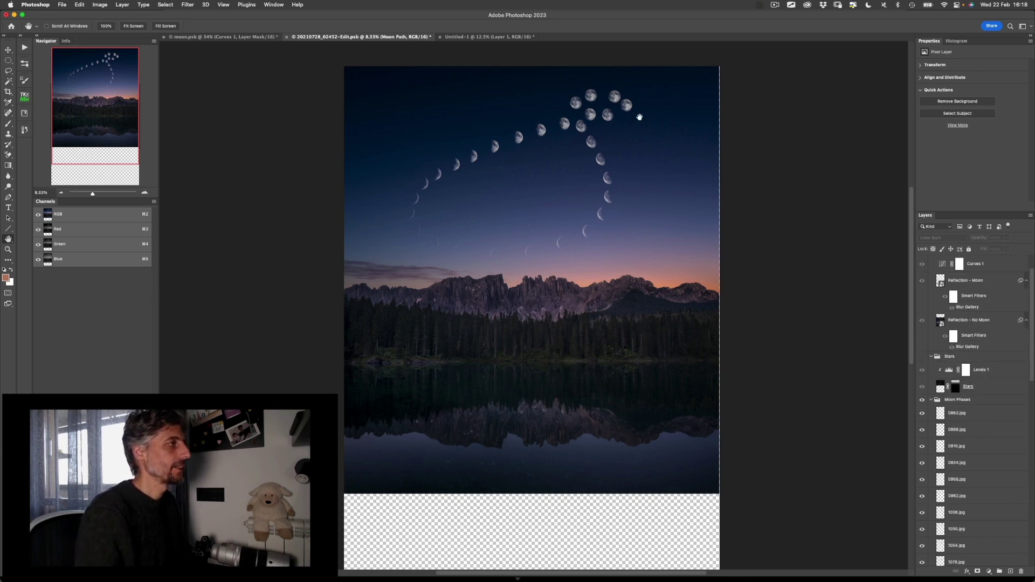
{"action": "left_click_drag", "start_coordinate": [604, 125], "coordinate": [572, 197]}
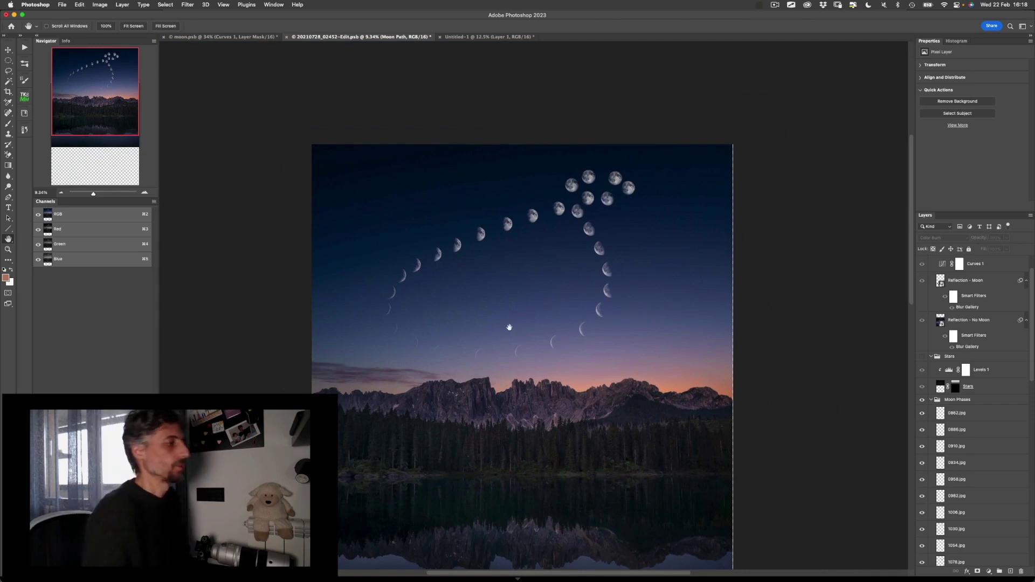
{"action": "scroll", "coordinate": [560, 265], "scroll_direction": "down", "scroll_amount": 1}
{"action": "scroll", "coordinate": [564, 270], "scroll_direction": "down", "scroll_amount": 3}
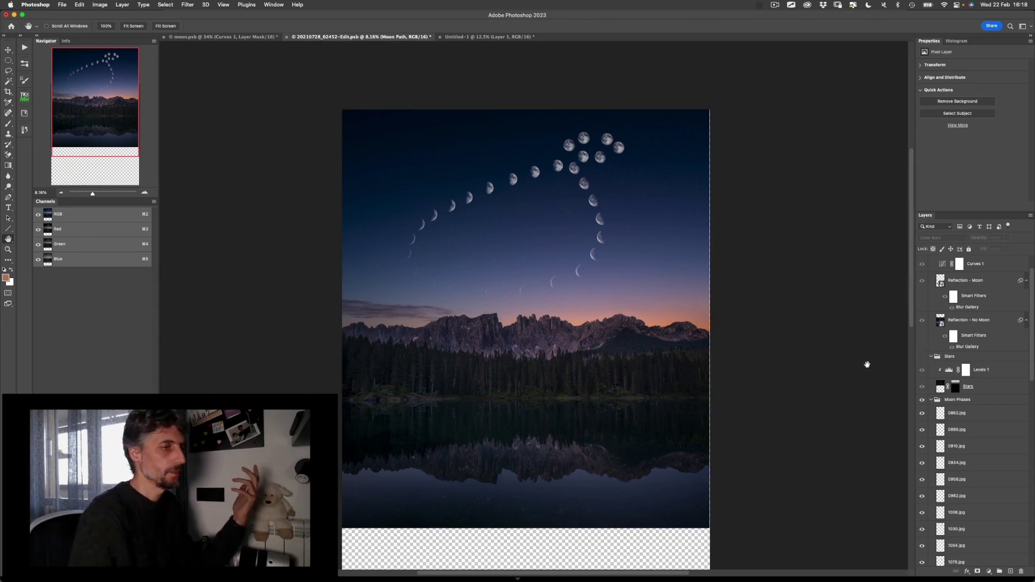
- Make the Stars group visible and inspect the stars around the moon phases
{"action": "left_click", "coordinate": [922, 357]}
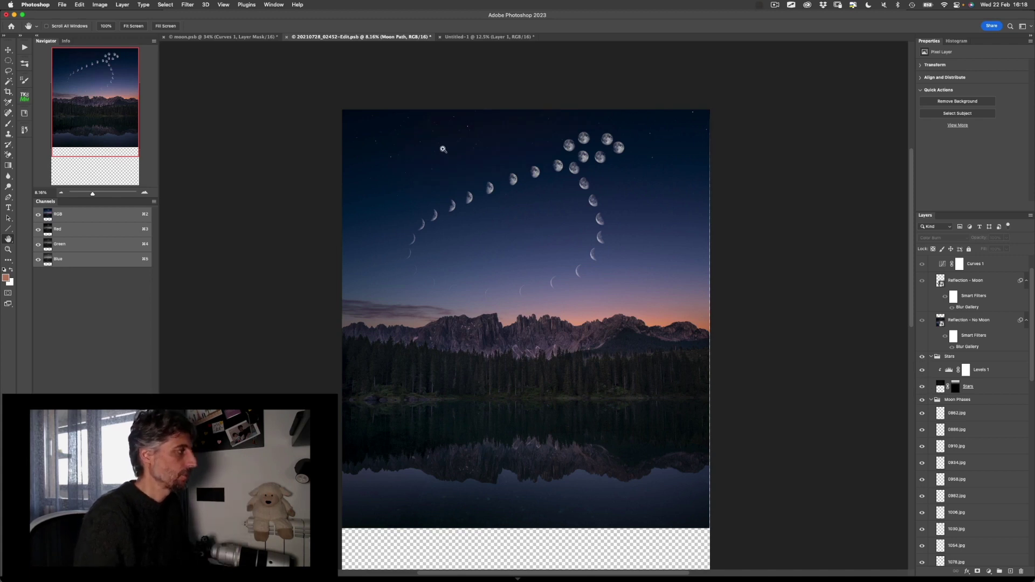
{"action": "left_click_drag", "start_coordinate": [441, 148], "coordinate": [477, 153]}
{"action": "left_click_drag", "start_coordinate": [583, 202], "coordinate": [571, 231]}
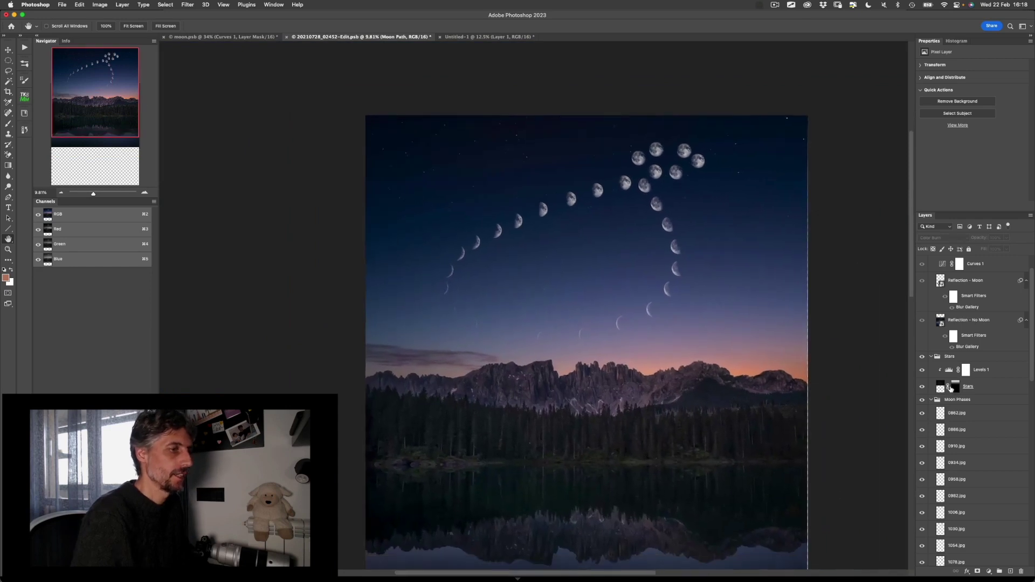
- Preview the Stars layer in Normal blend mode with its mask disabled, and restore the mask and the Lighten mode
{"action": "left_click", "coordinate": [940, 388]}
{"action": "left_click", "coordinate": [935, 238]}
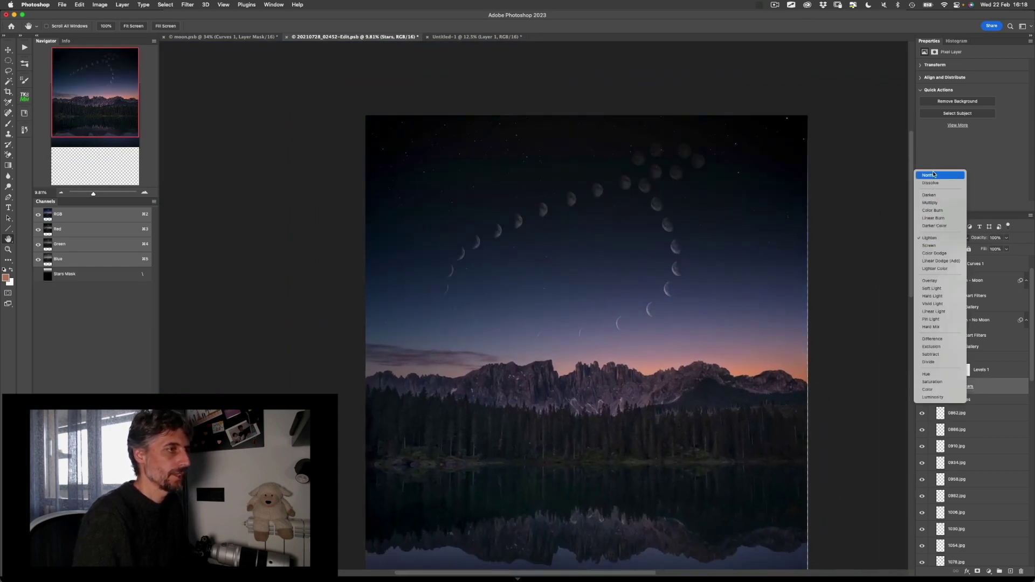
{"action": "left_click", "coordinate": [930, 175]}
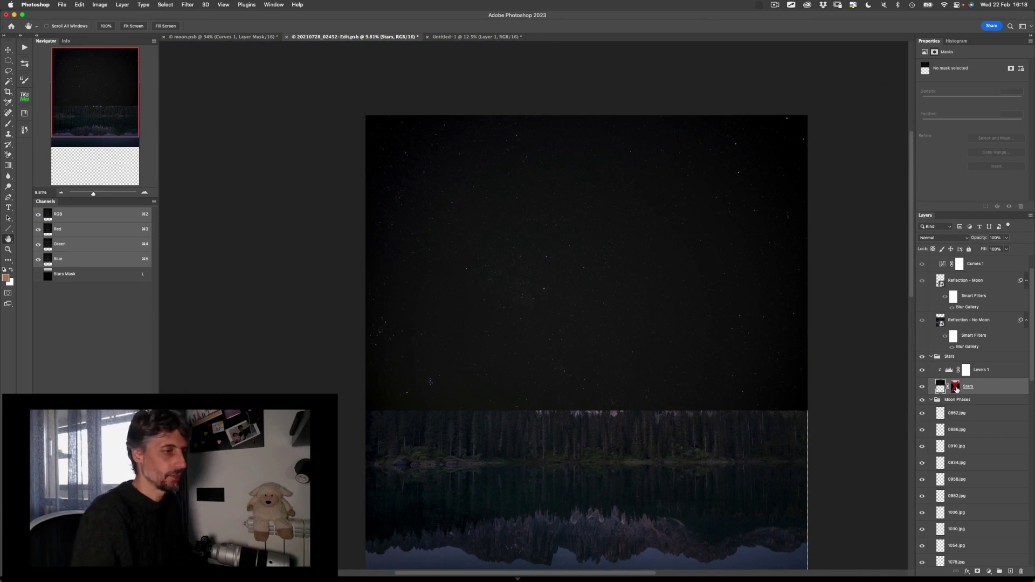
{"action": "left_click", "coordinate": [955, 387], "text": "shift"}
{"action": "left_click", "coordinate": [939, 388]}
{"action": "left_click", "coordinate": [936, 238]}
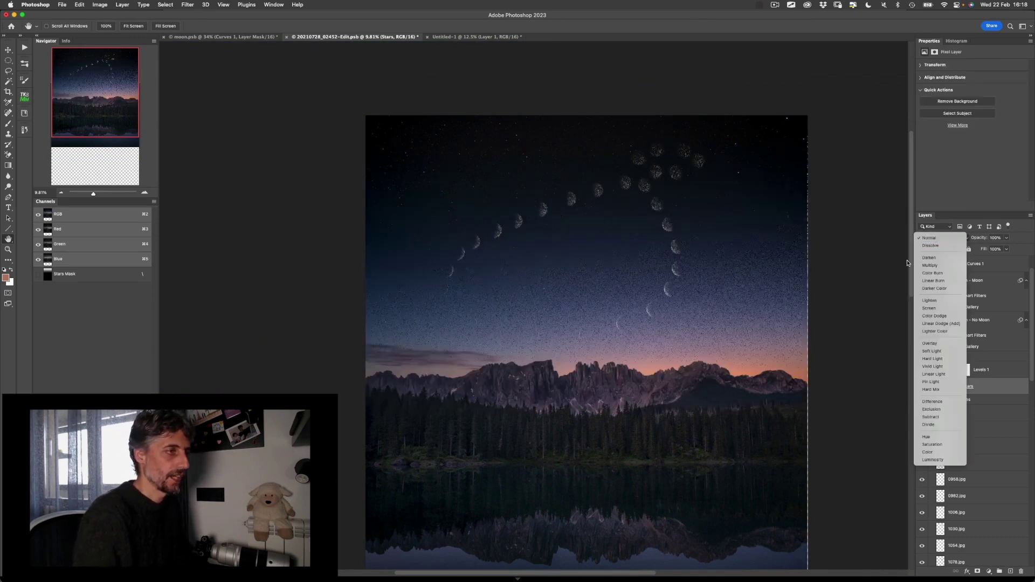
{"action": "left_click", "coordinate": [938, 301]}
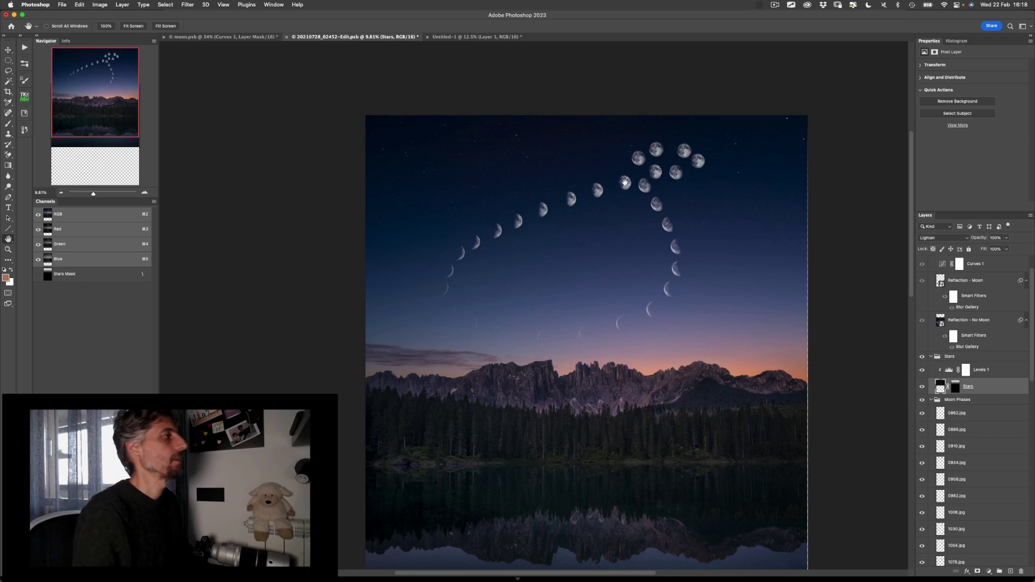
- Show the settings of the Levels 1 adjustment above the Stars layer and check its effect on the composite
{"action": "left_click", "coordinate": [948, 371]}
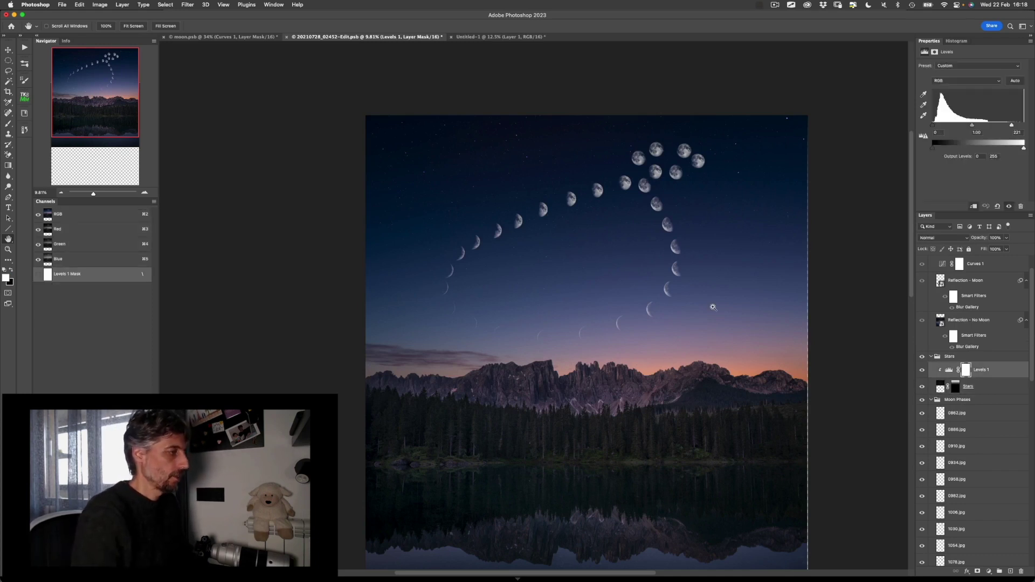
{"action": "key", "text": "super+equal"}
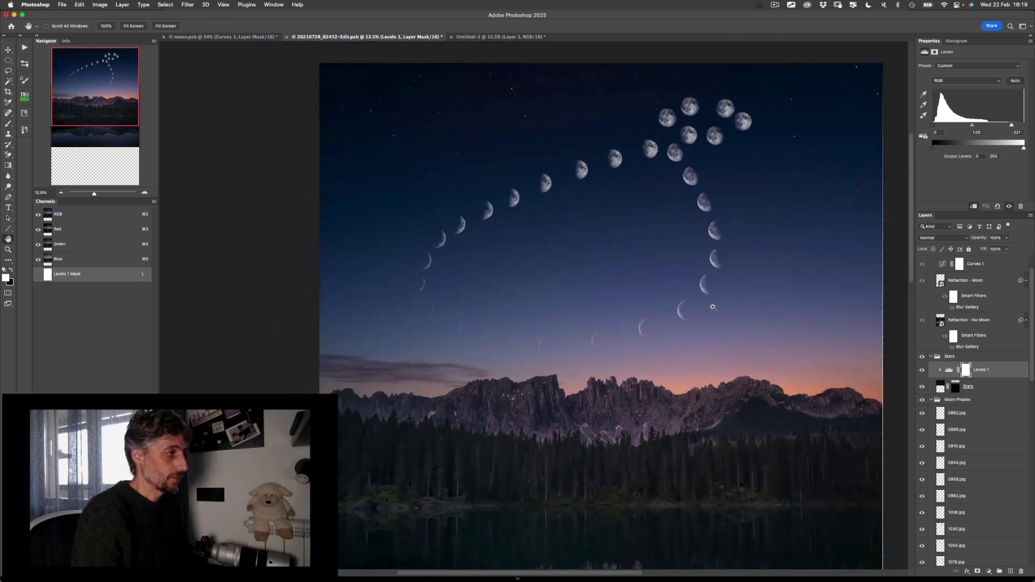
{"action": "key", "text": "super+minus"}
{"action": "key", "text": "super+minus"}
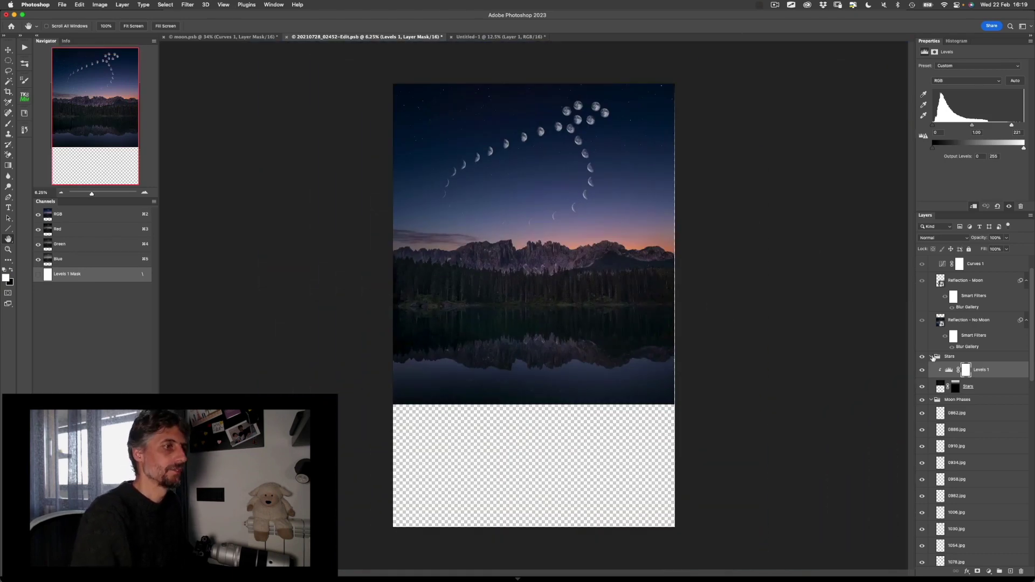
- Show the Reflection group with only its Reflection - No Moon layer visible, and inspect the mirrored mountains up close
{"action": "scroll", "coordinate": [1032, 296], "scroll_direction": "up", "scroll_amount": 1}
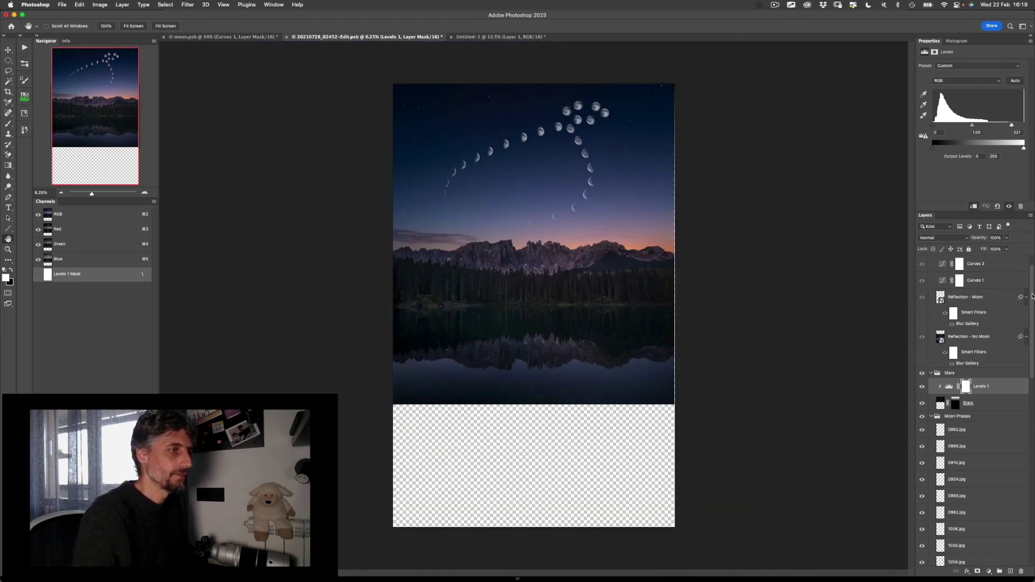
{"action": "scroll", "coordinate": [1032, 296], "scroll_direction": "up", "scroll_amount": 1}
{"action": "left_click", "coordinate": [922, 263]}
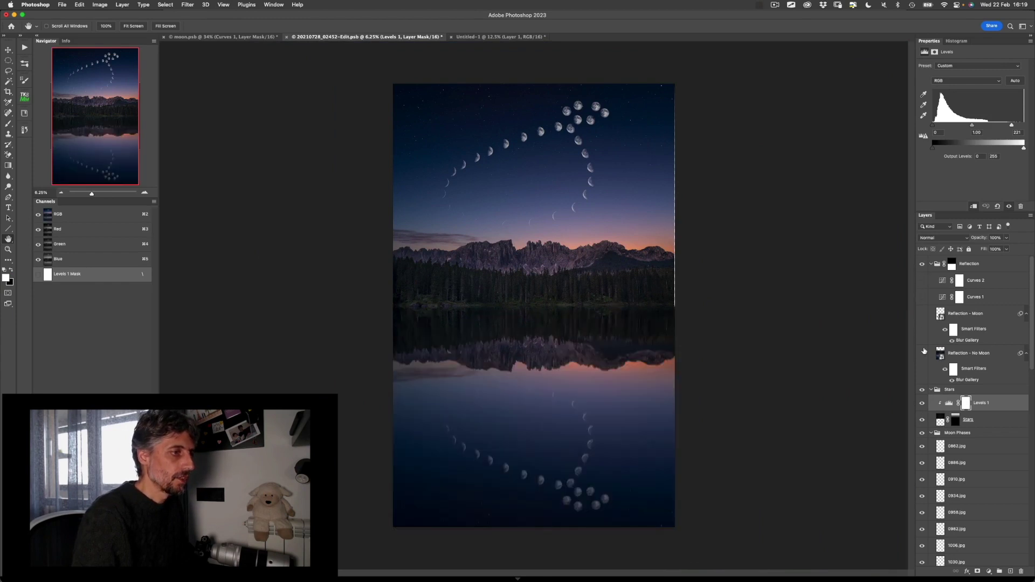
{"action": "left_click", "coordinate": [923, 353]}
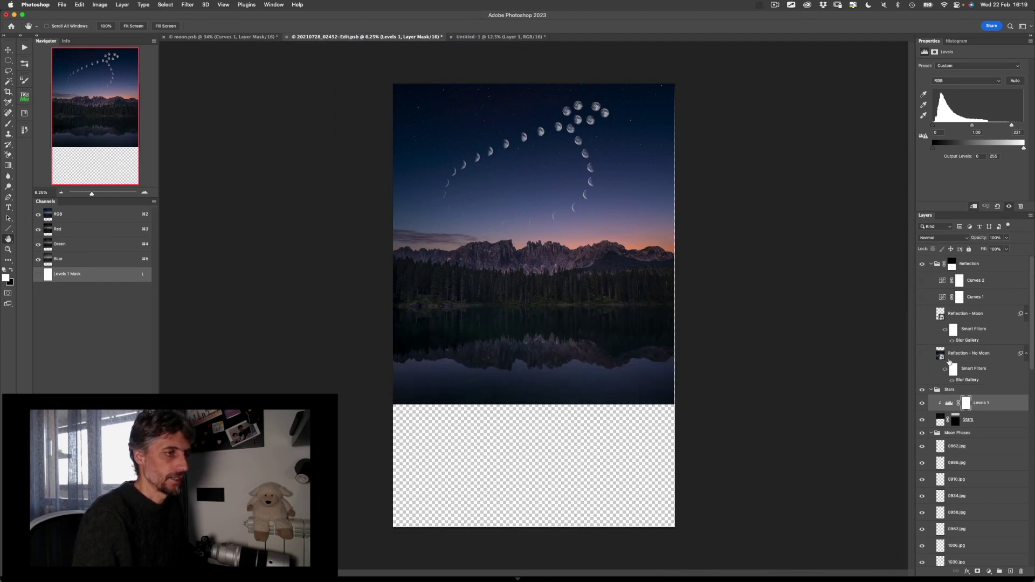
{"action": "left_click", "coordinate": [941, 354]}
{"action": "left_click", "coordinate": [922, 354]}
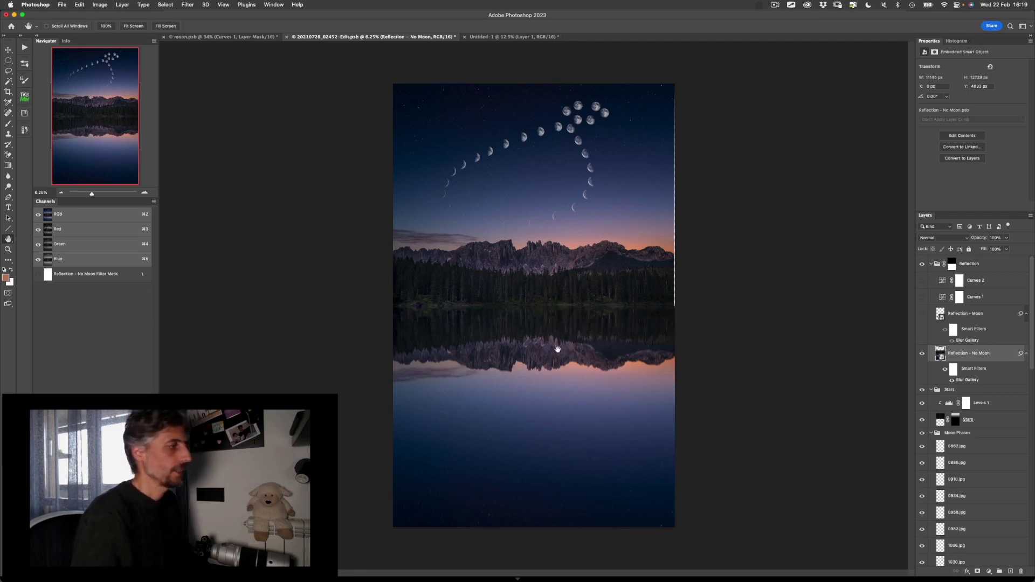
{"action": "scroll", "coordinate": [591, 339], "scroll_direction": "up", "scroll_amount": 5}
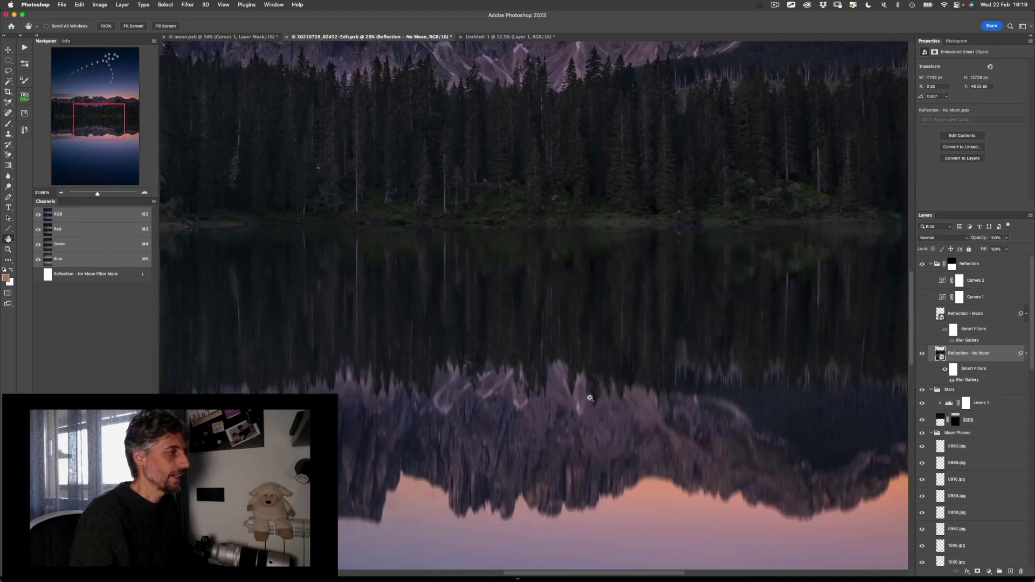
{"action": "left_click_drag", "start_coordinate": [589, 398], "coordinate": [601, 220]}
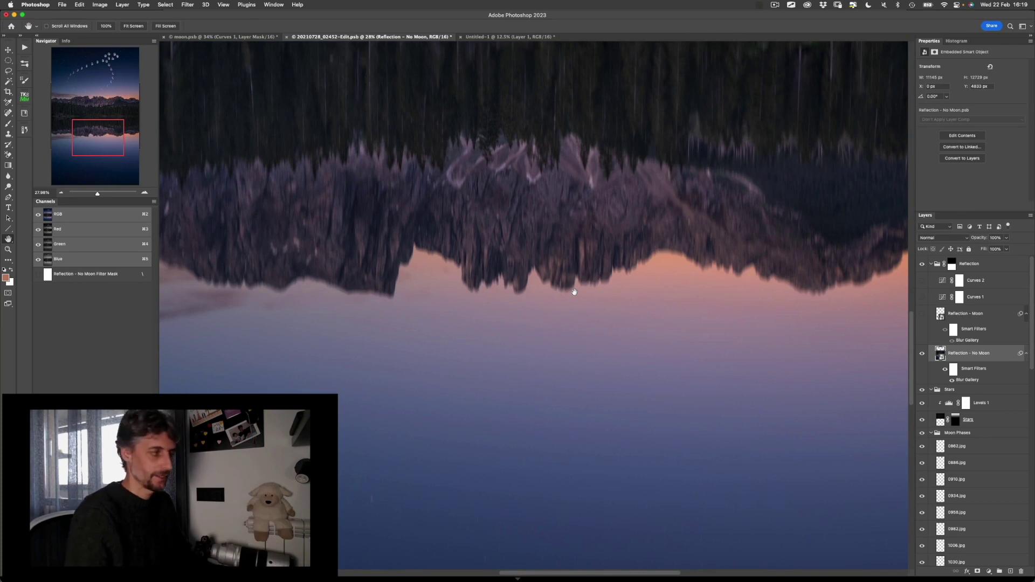
{"action": "scroll", "coordinate": [575, 293], "scroll_direction": "down", "scroll_amount": 5}
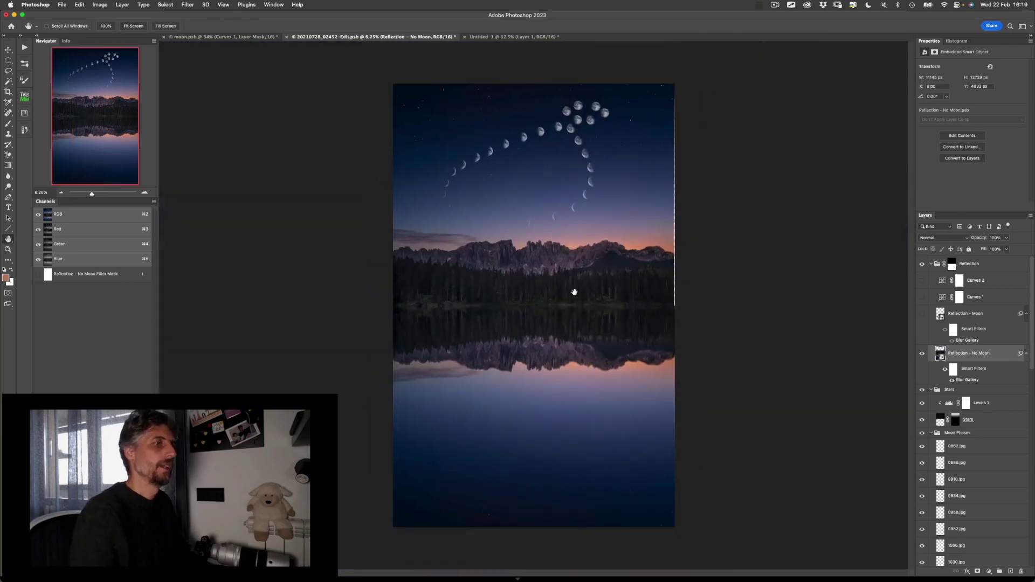
- Make the Reflection - Moon layer and the Curves 1 and Curves 2 adjustments visible in the Reflection group
{"action": "left_click", "coordinate": [921, 316]}
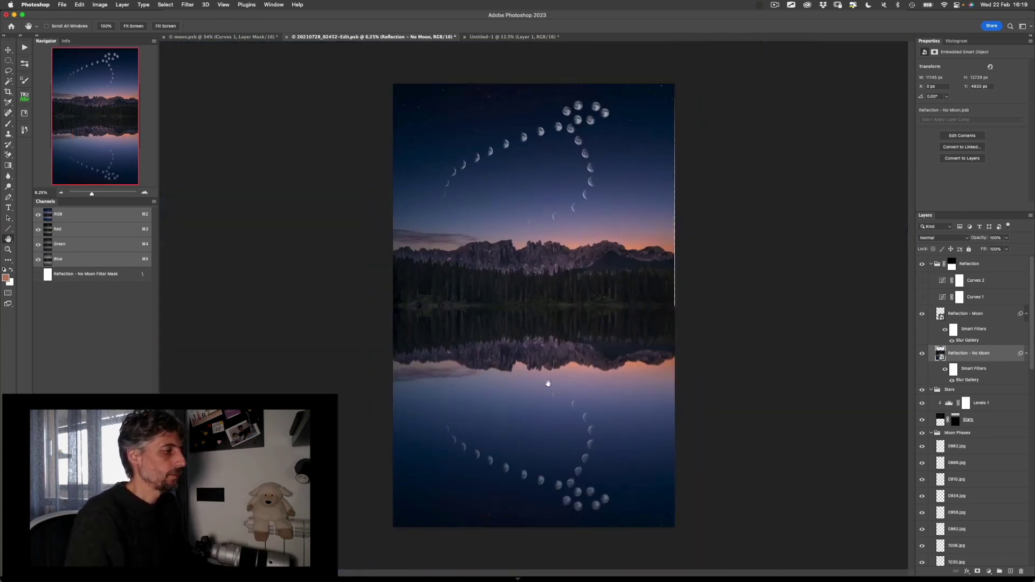
{"action": "left_click", "coordinate": [945, 316]}
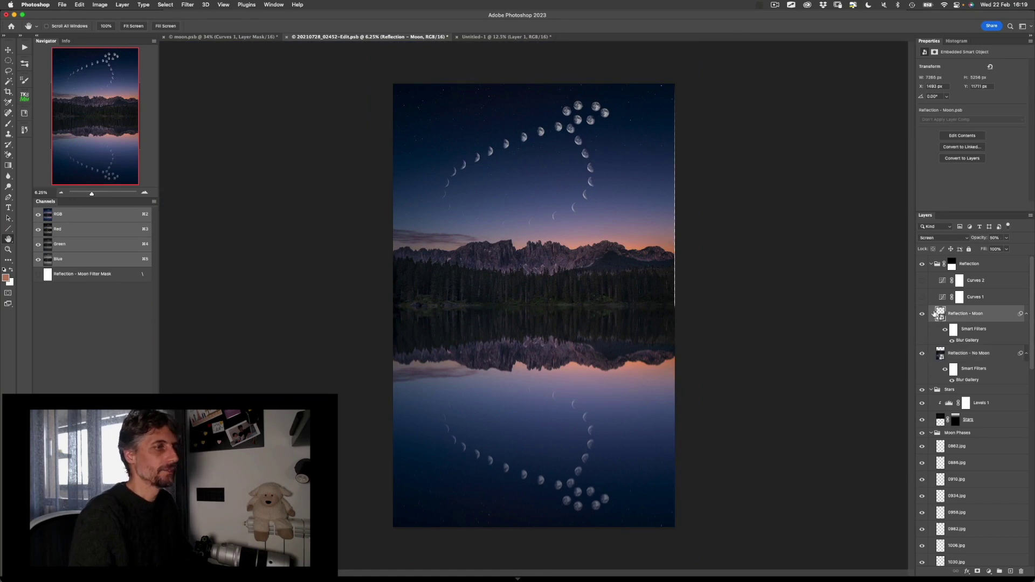
{"action": "left_click_drag", "start_coordinate": [922, 297], "coordinate": [922, 281]}
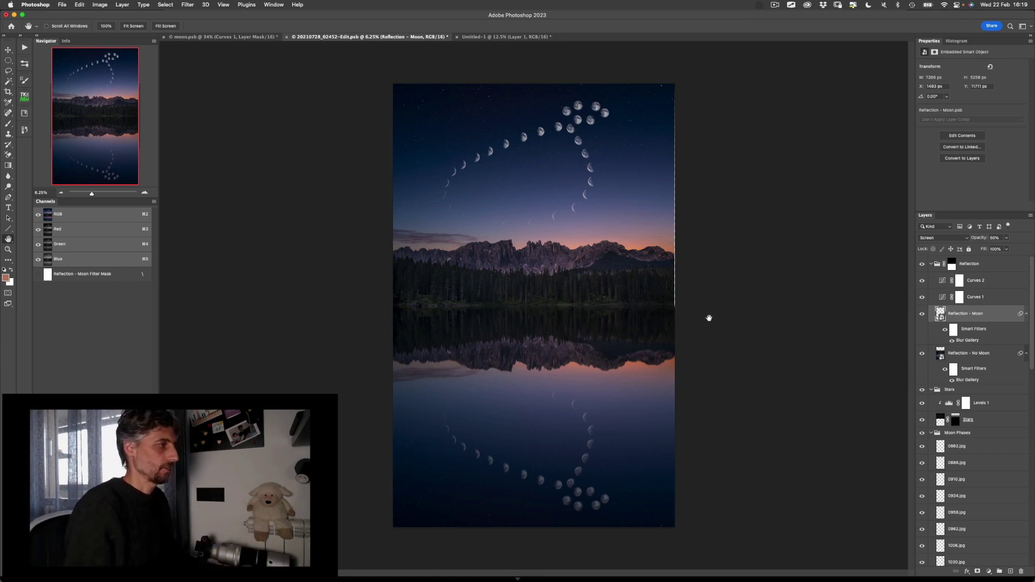
{"action": "key", "text": "super+plus"}
{"action": "key", "text": "super+minus"}
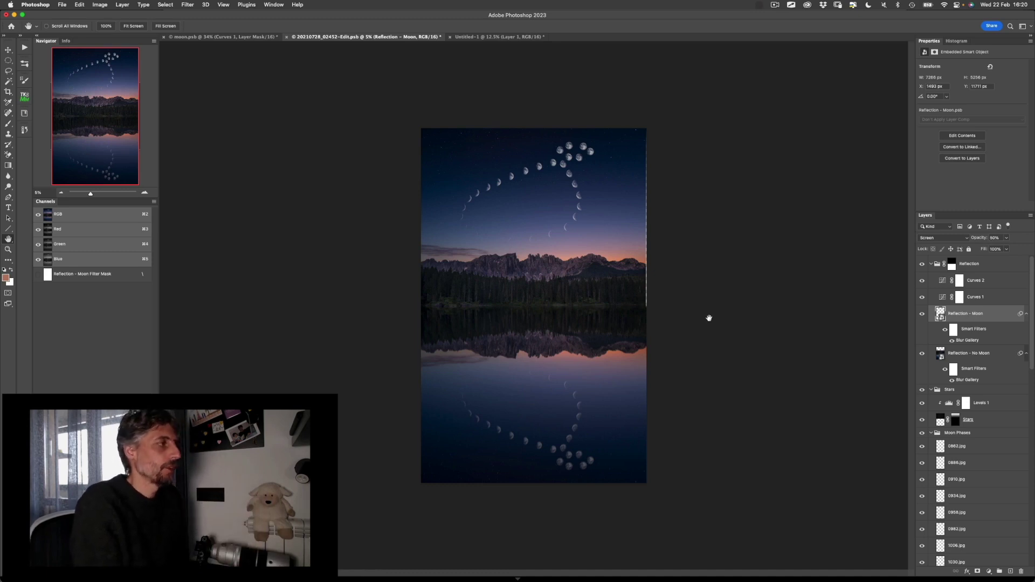
- Switch to the Lunar Path spreadsheet in Numbers and start switching on to Safari
{"action": "key", "text": "super+Tab"}
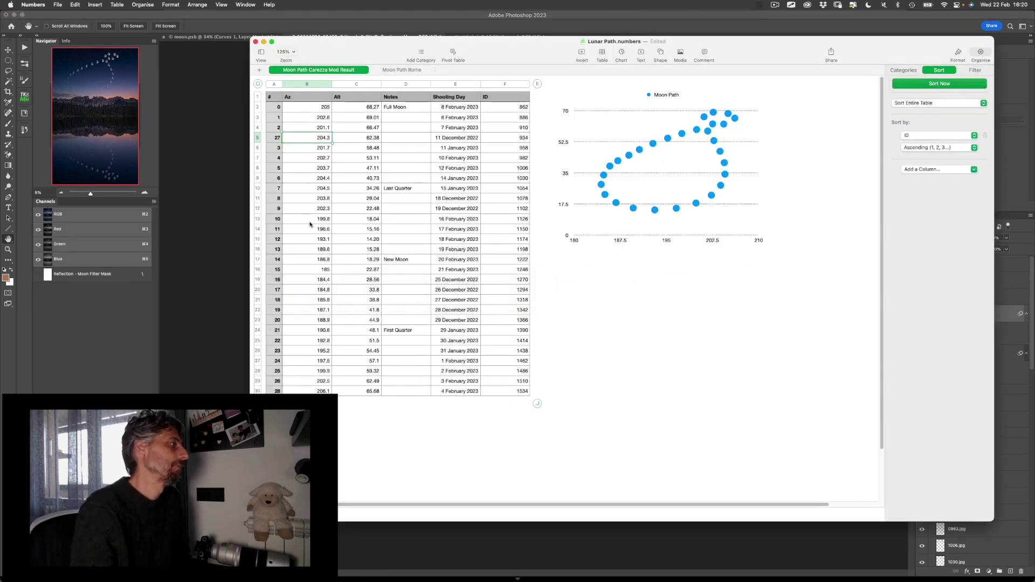
{"action": "key", "text": "super+Tab"}
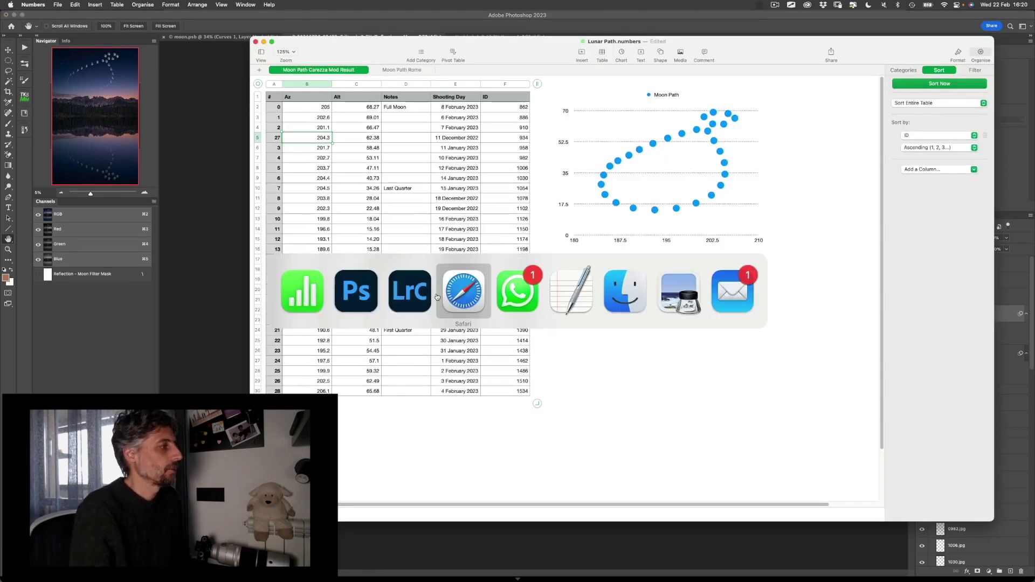